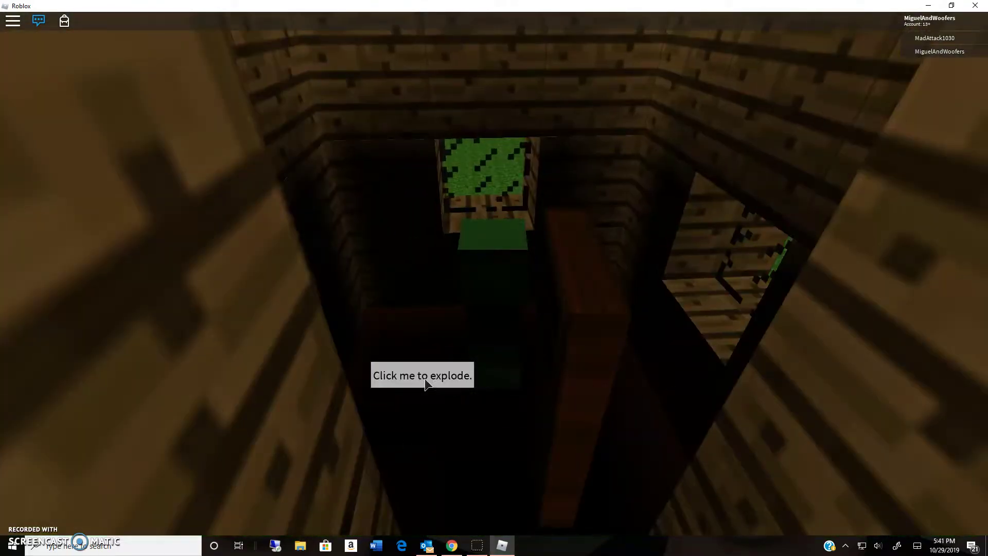
- Make the creeper explode in the game, and walk the respawned character across the village into a wooden house
left_click(425, 380)
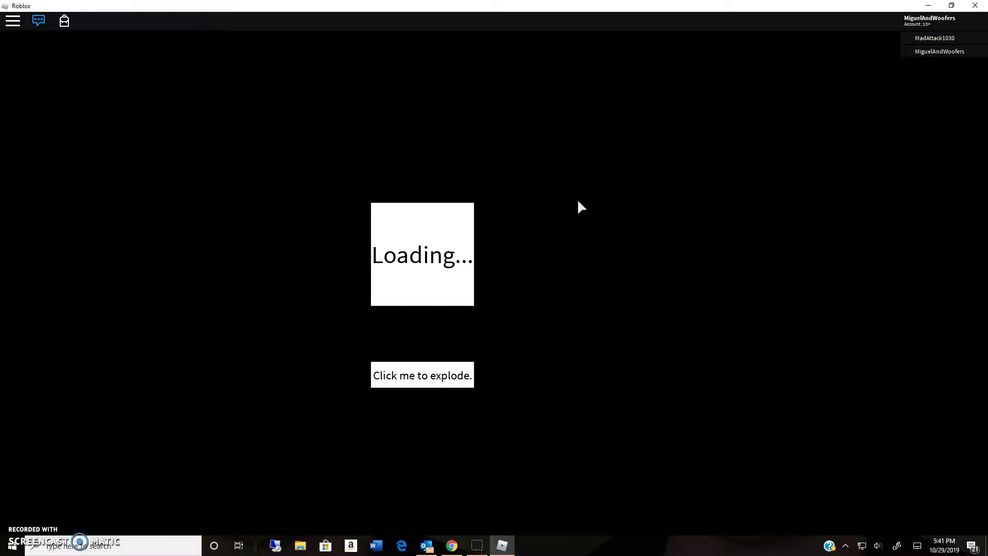
key("a")
scroll(533, 255, "up", 3)
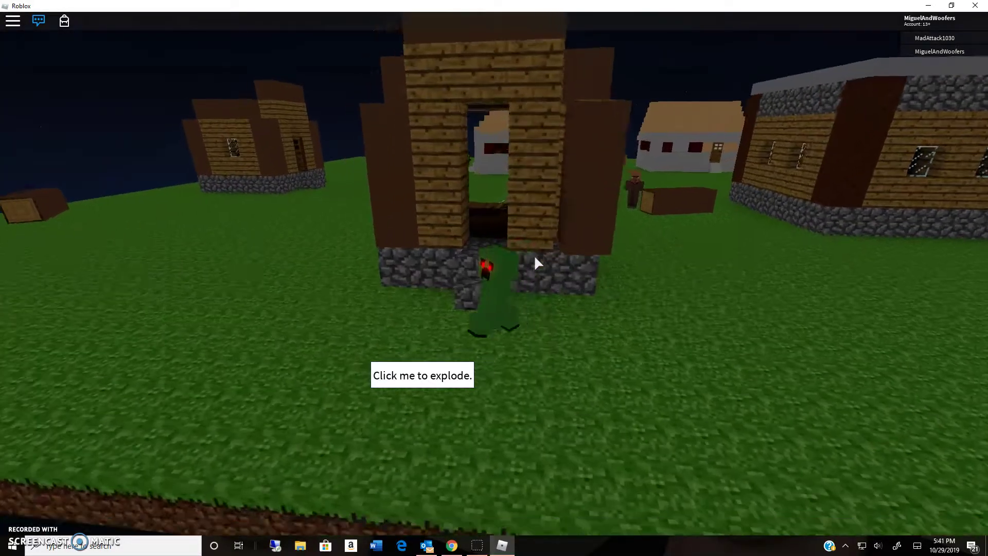
scroll(534, 254, "down", 3)
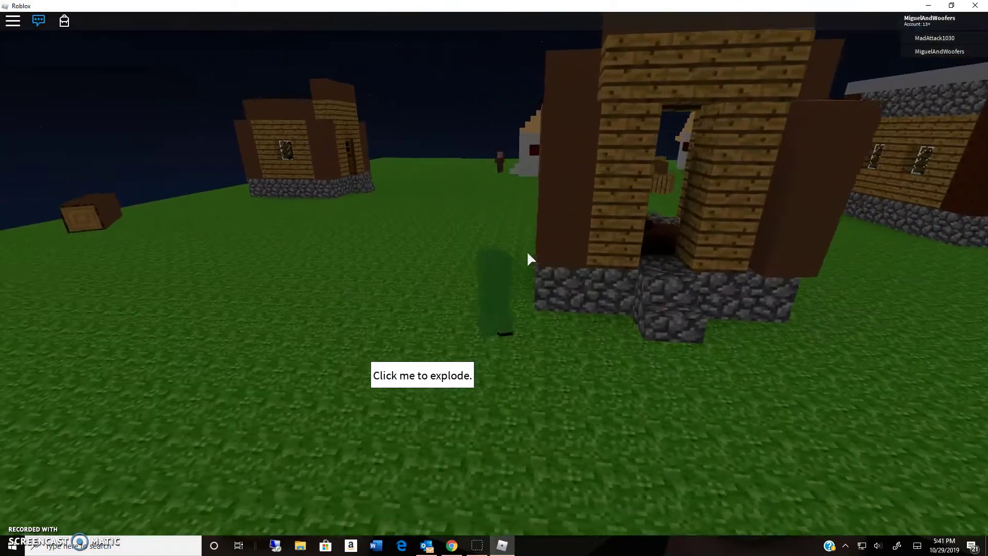
key("w")
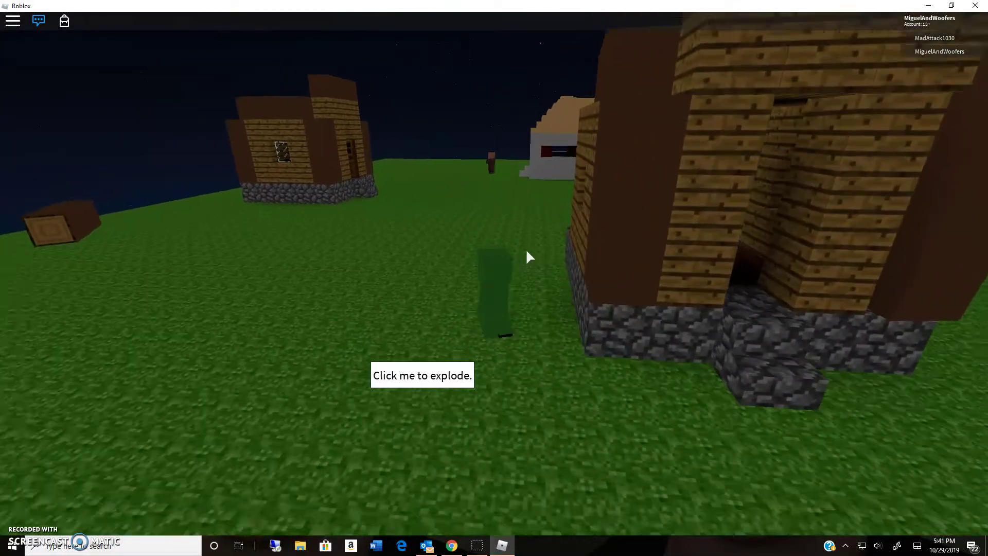
right_click_drag(527, 248, 527, 248)
key("Left")
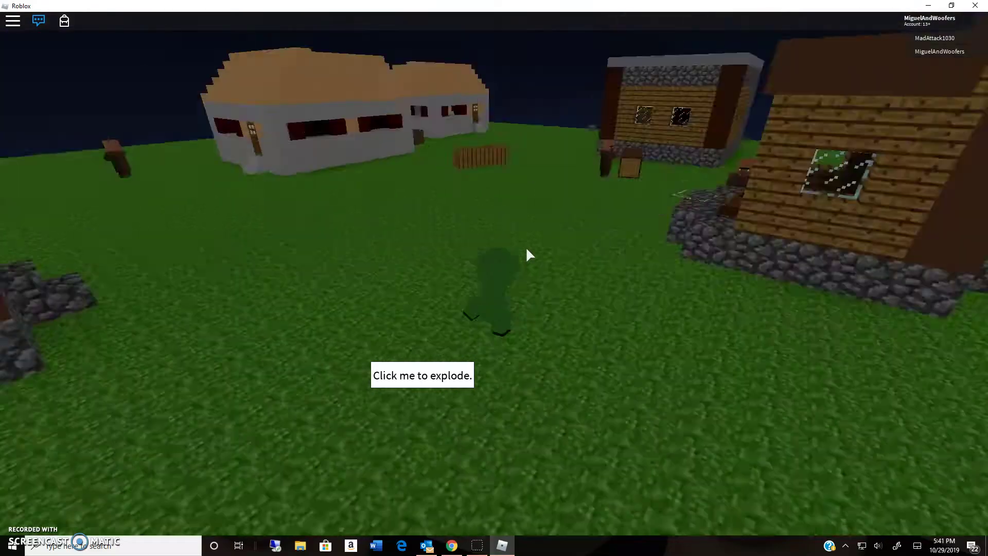
key("Right")
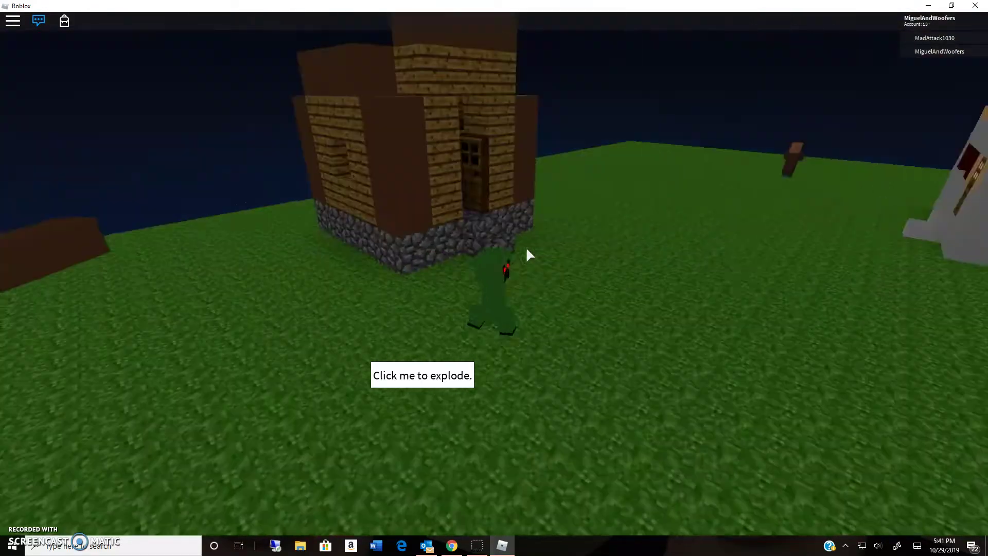
key("Left")
key("w")
key("w")
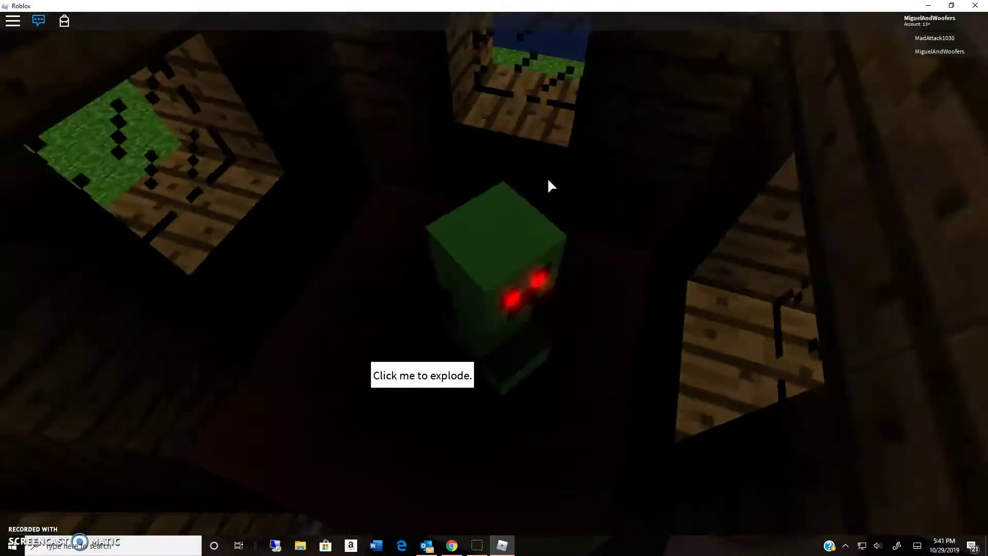
- View the whole village map from far away and close the Roblox game
right_click_drag(548, 180, 548, 180)
scroll(548, 180, "down", 10)
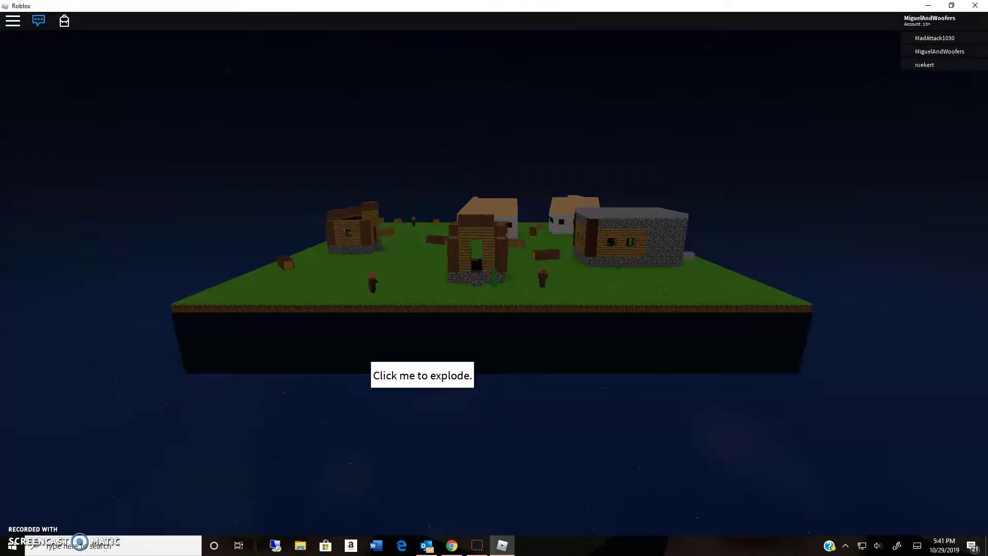
left_click(975, 5)
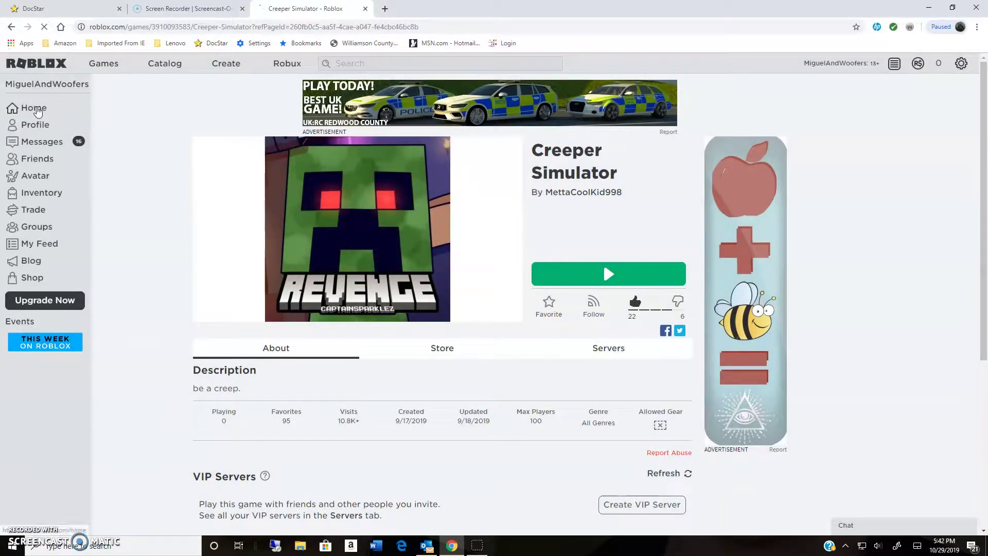
- Launch Roblox Studio from the website's Create page and open the Flat Terrain template
mouse_move(430, 228)
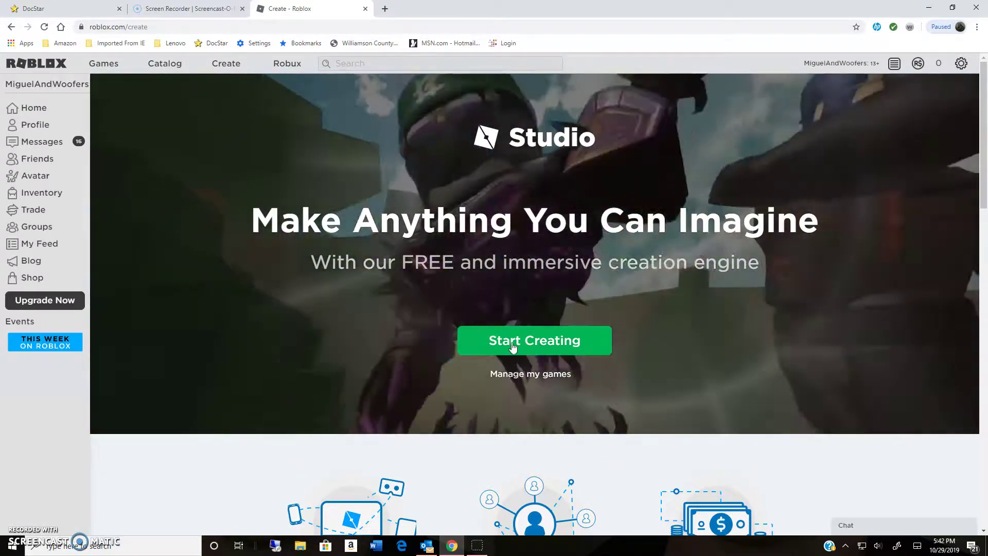
left_click(512, 344)
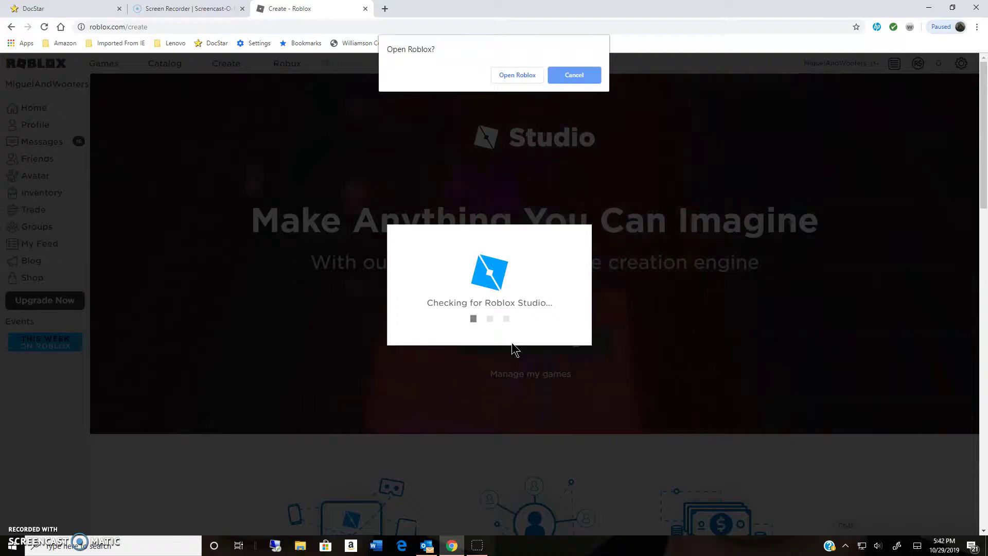
left_click(517, 72)
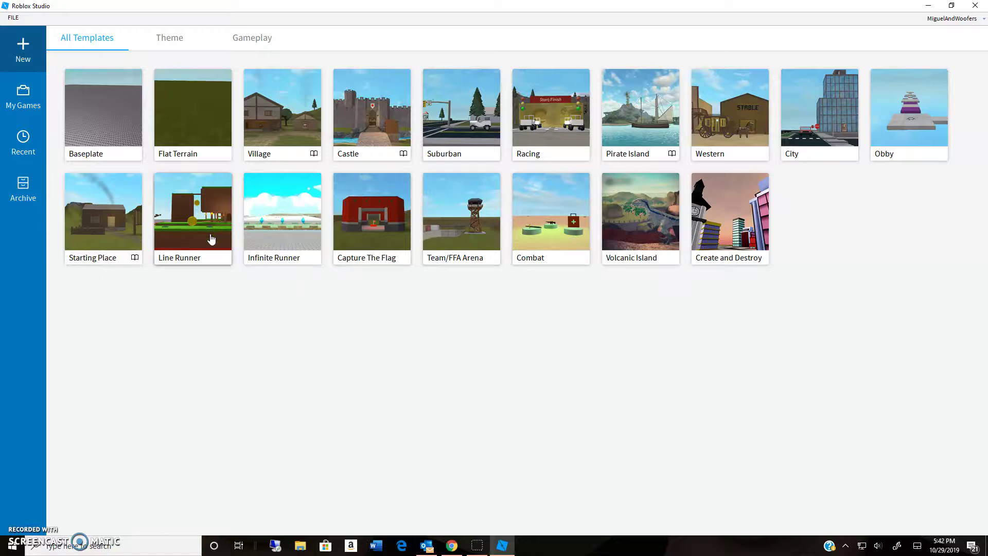
left_click(181, 139)
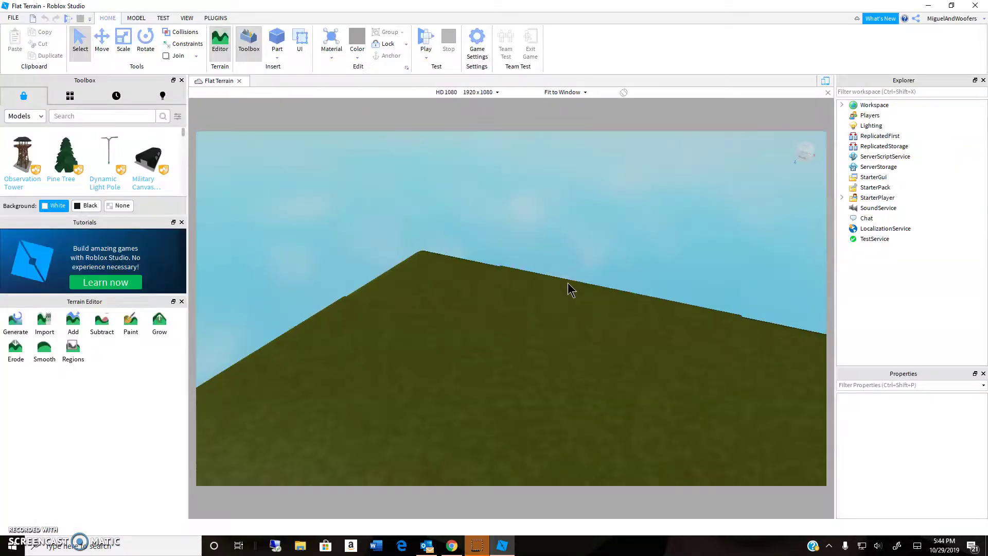
- Add a small rounded grass mound to the flat terrain with the terrain Add tool
right_click_drag(567, 283, 568, 283)
scroll(568, 283, "down", 8)
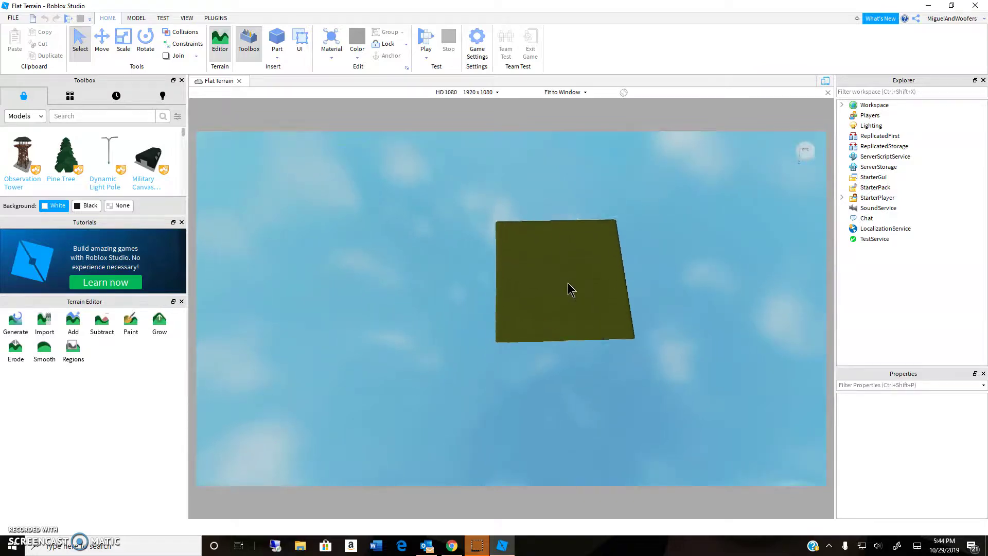
scroll(568, 283, "up", 8)
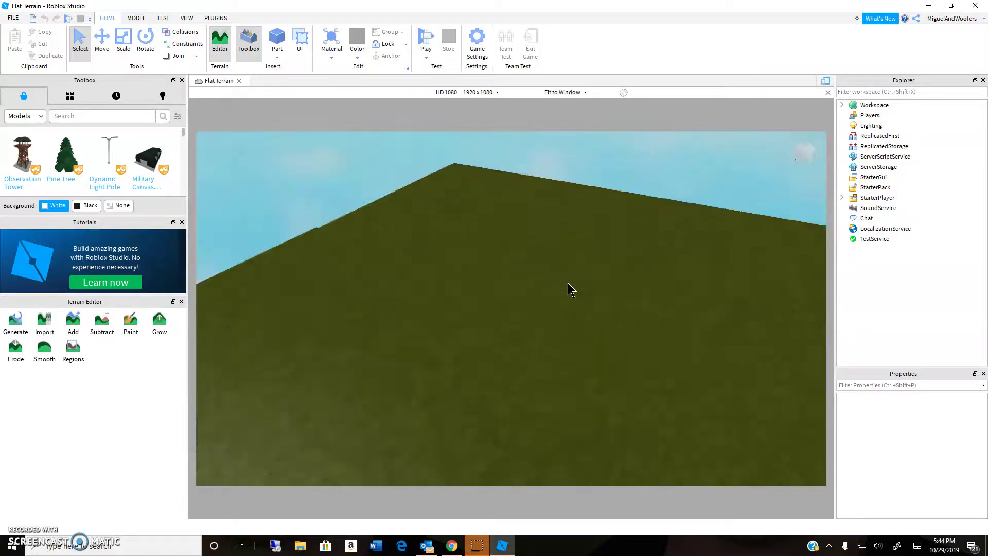
scroll(567, 283, "up", 3)
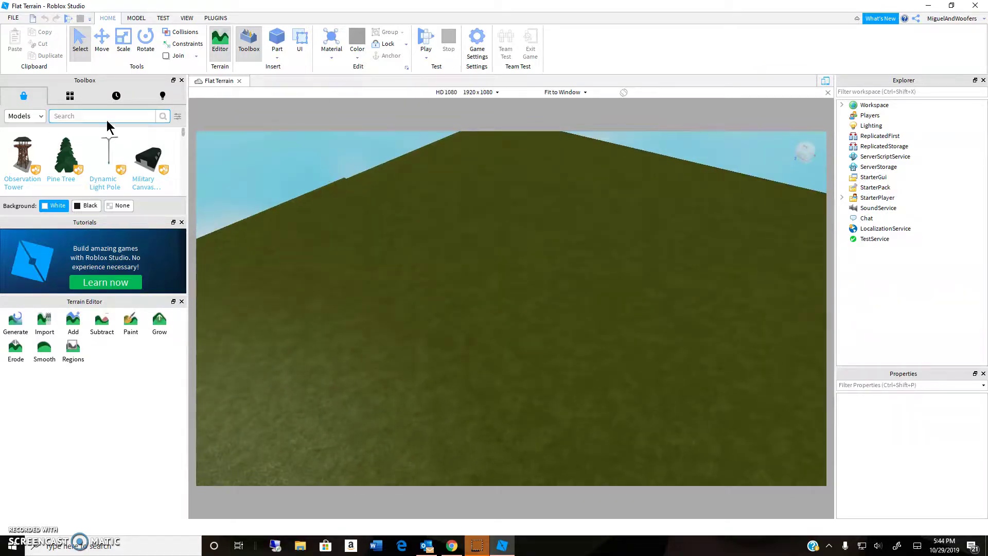
right_click_drag(340, 194, 341, 194)
mouse_move(413, 271)
right_mouse_down()
mouse_move(416, 279)
mouse_move(391, 289)
right_mouse_up()
left_click(73, 321)
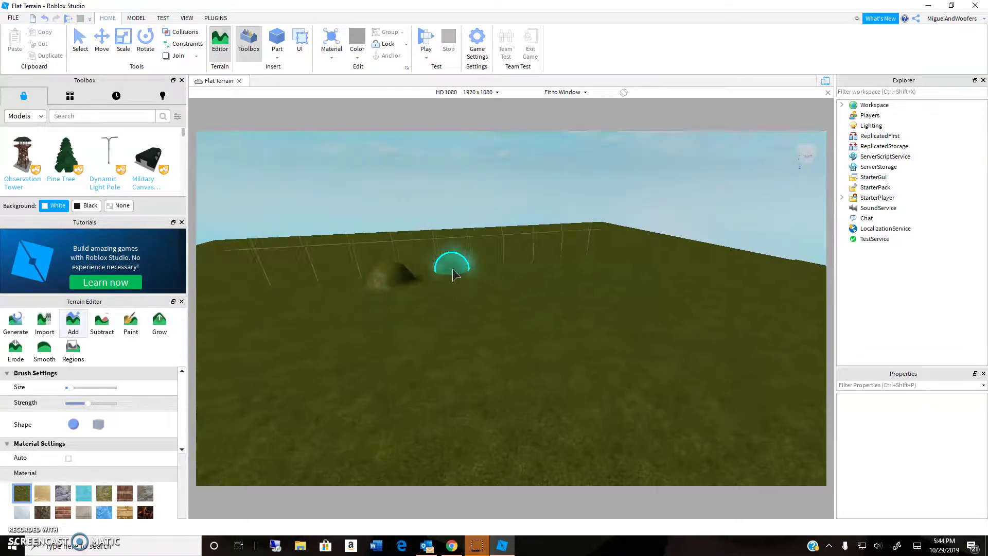
right_click_drag(453, 269, 453, 266)
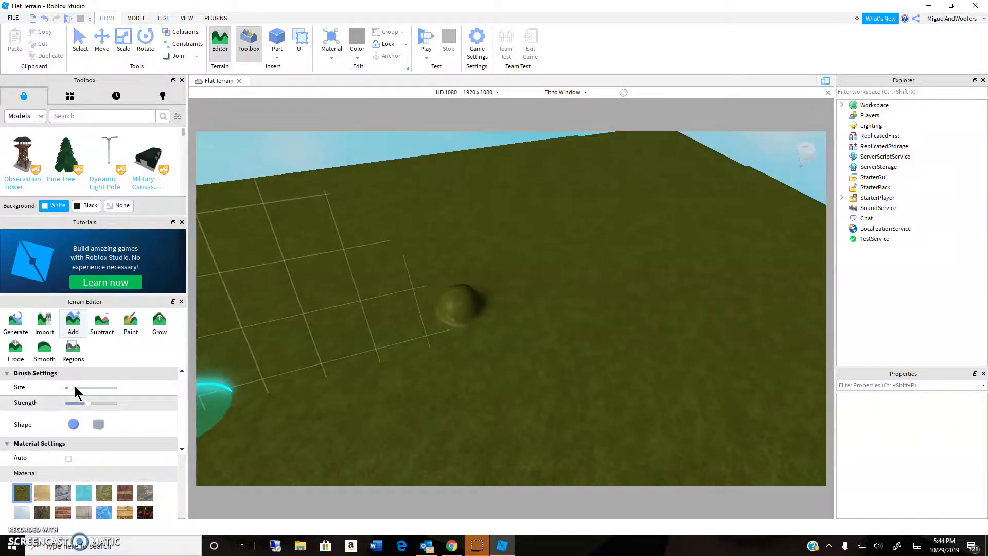
- Increase the Add brush size and build a cluster of rounded grass mounds around the first mound
left_click_drag(72, 387, 86, 387)
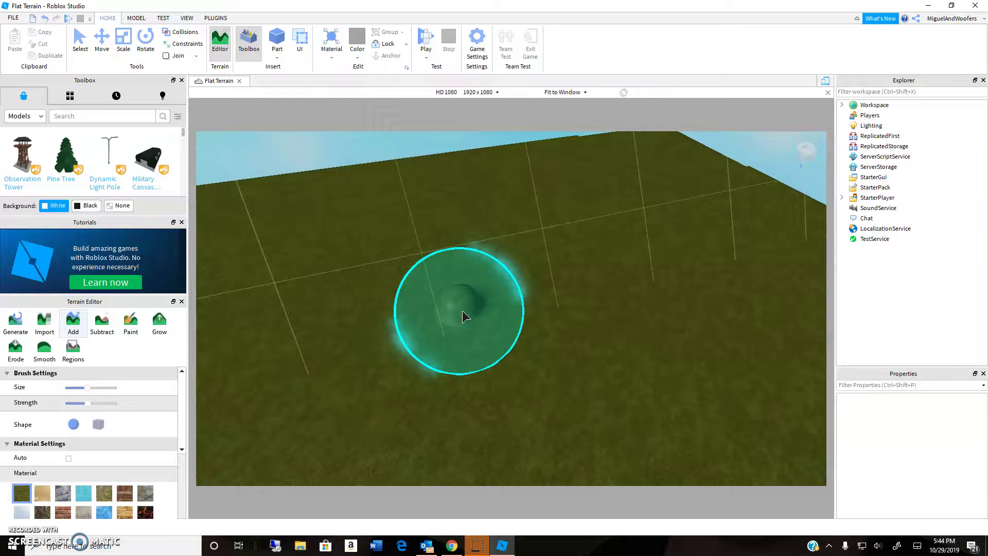
right_click_drag(460, 308, 460, 307)
left_click(478, 369)
key("s")
key("d")
key("s")
left_click(499, 354)
key("s")
left_click(503, 385)
- Add a second group of mounds and sweep winding raised ridges across the terrain
right_click_drag(504, 391, 504, 391)
scroll(503, 378, "up", 2)
scroll(490, 347, "down", 4)
right_click_drag(490, 348, 491, 352)
mouse_move(494, 336)
left_mouse_down()
mouse_move(472, 361)
mouse_move(492, 363)
left_mouse_up()
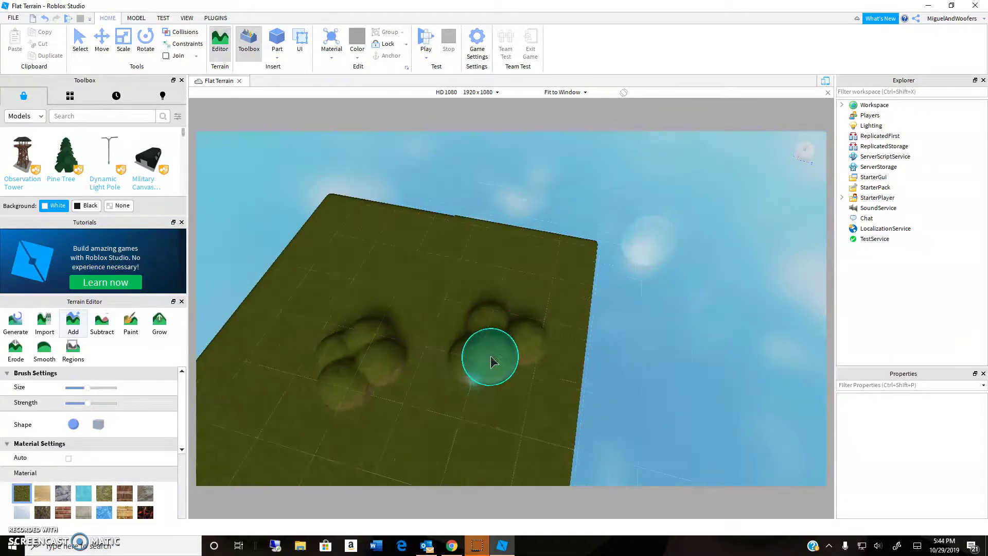
mouse_move(520, 397)
left_mouse_down()
mouse_move(494, 360)
mouse_move(353, 376)
mouse_move(453, 308)
mouse_move(412, 244)
mouse_move(294, 358)
mouse_move(434, 356)
left_mouse_up()
right_click_drag(434, 356, 437, 355)
scroll(437, 357, "up", 2)
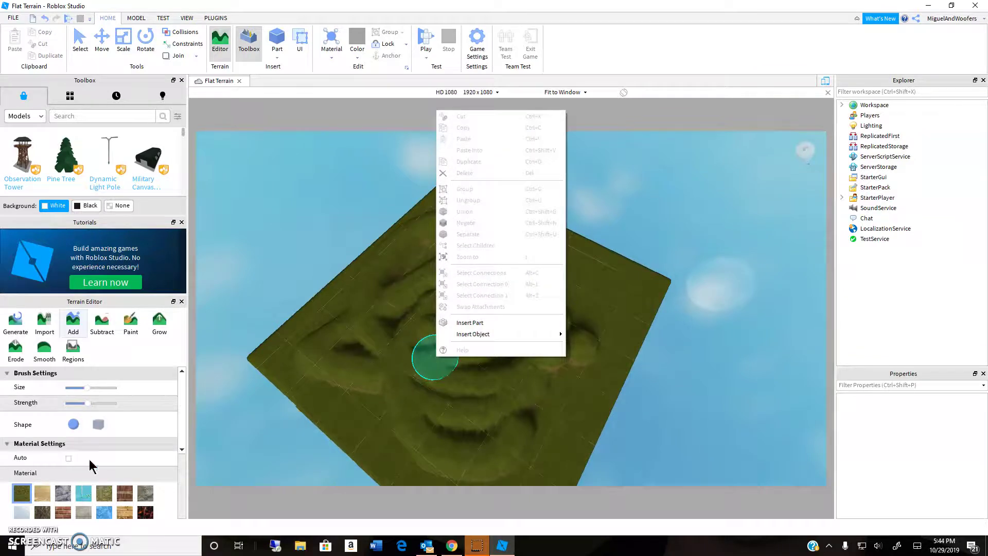
- Carve a large opening through the raised terrain with the Subtract tool and an enlarged brush
left_click(104, 332)
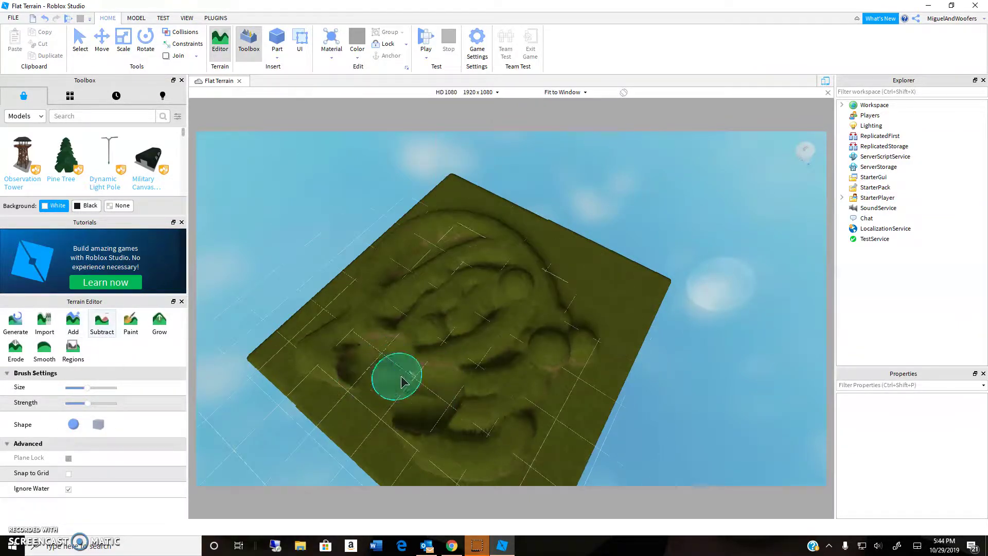
mouse_move(199, 396)
left_mouse_down()
mouse_move(342, 355)
mouse_move(341, 346)
left_mouse_up()
right_click_drag(340, 341, 339, 342)
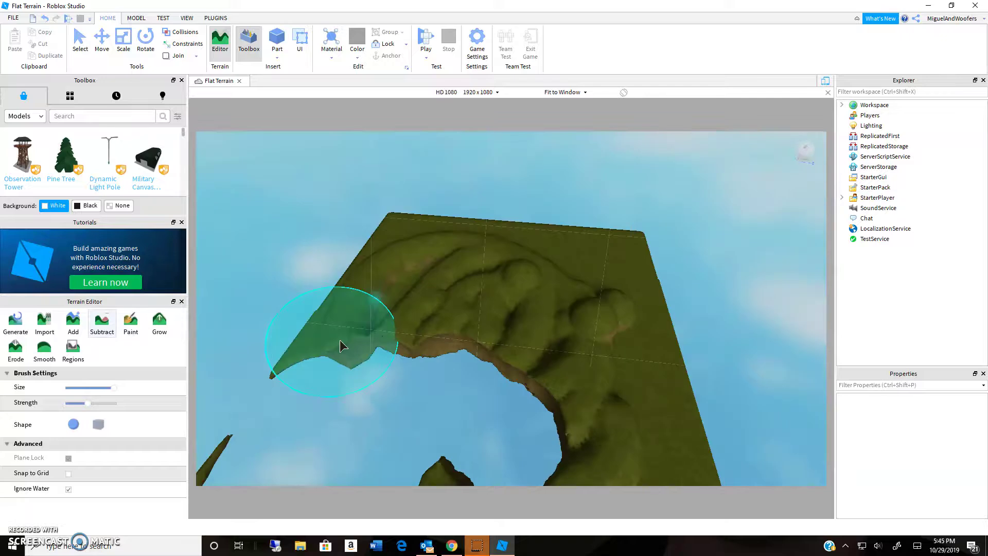
- Cut away most of the remaining terrain with large Subtract strokes, leaving only scattered fragments
mouse_move(404, 252)
left_mouse_down()
mouse_move(340, 356)
mouse_move(410, 373)
mouse_move(464, 320)
left_mouse_up()
right_click_drag(604, 333, 604, 333)
left_click_drag(605, 333, 593, 325)
mouse_move(594, 325)
right_mouse_down()
mouse_move(511, 424)
mouse_move(477, 414)
right_mouse_up()
left_click(478, 414)
right_click_drag(446, 384, 446, 384)
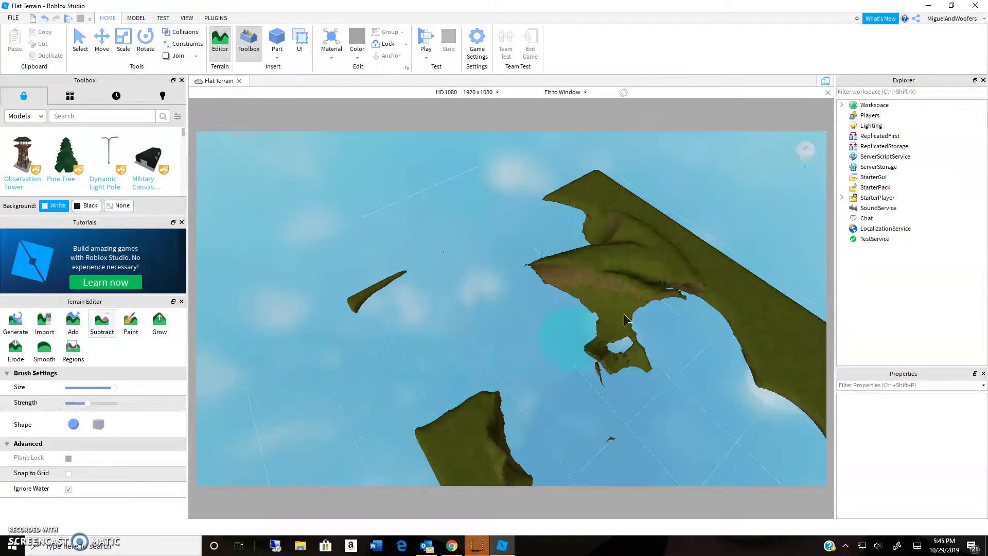
left_click(976, 5)
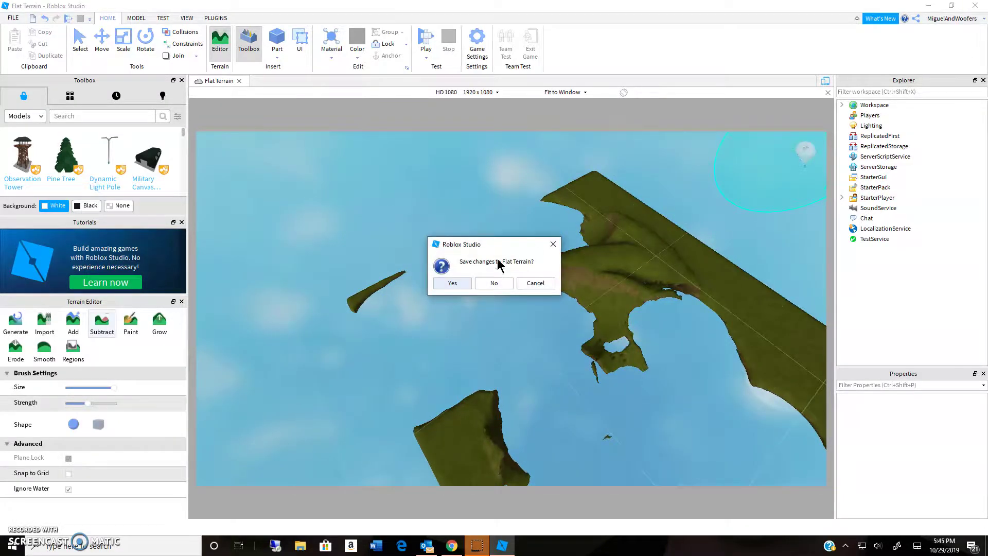
left_click(452, 283)
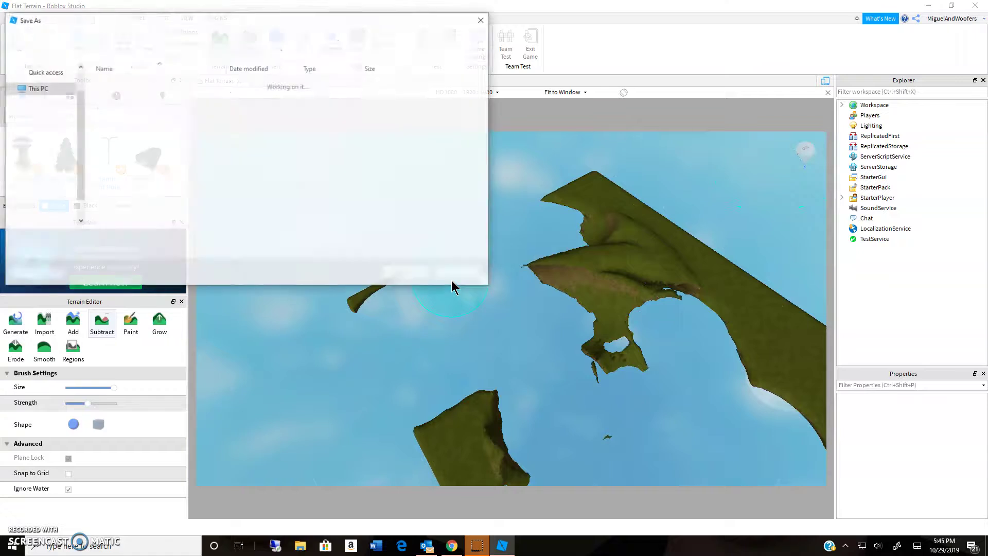
left_click(447, 277)
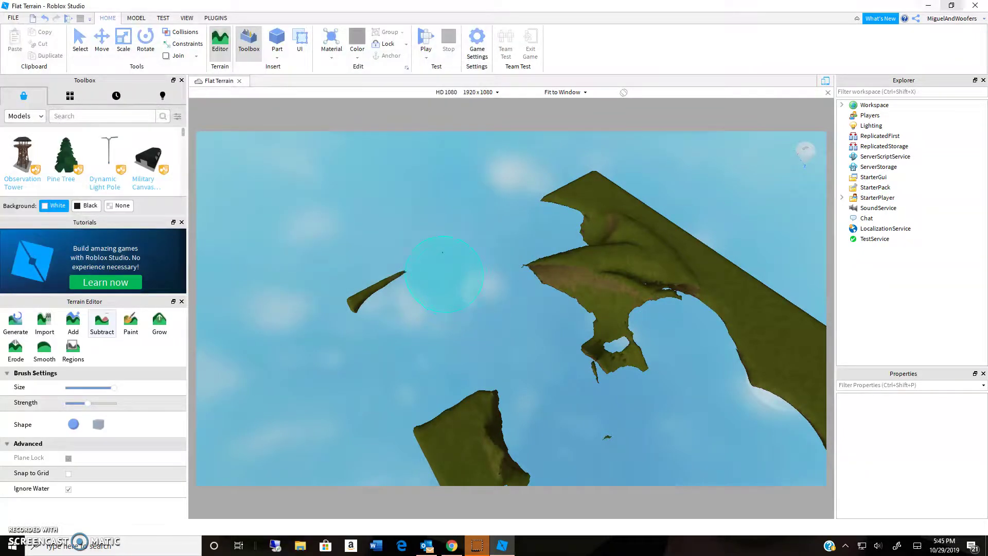
- Close the carved Flat Terrain place without saving and start a fresh Flat Terrain place in Roblox Studio
left_click(977, 8)
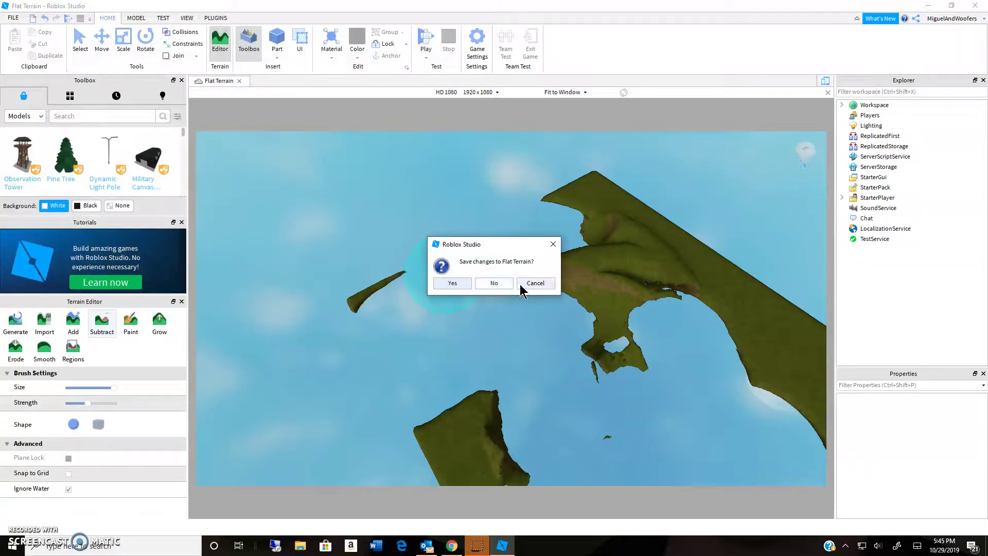
left_click(494, 284)
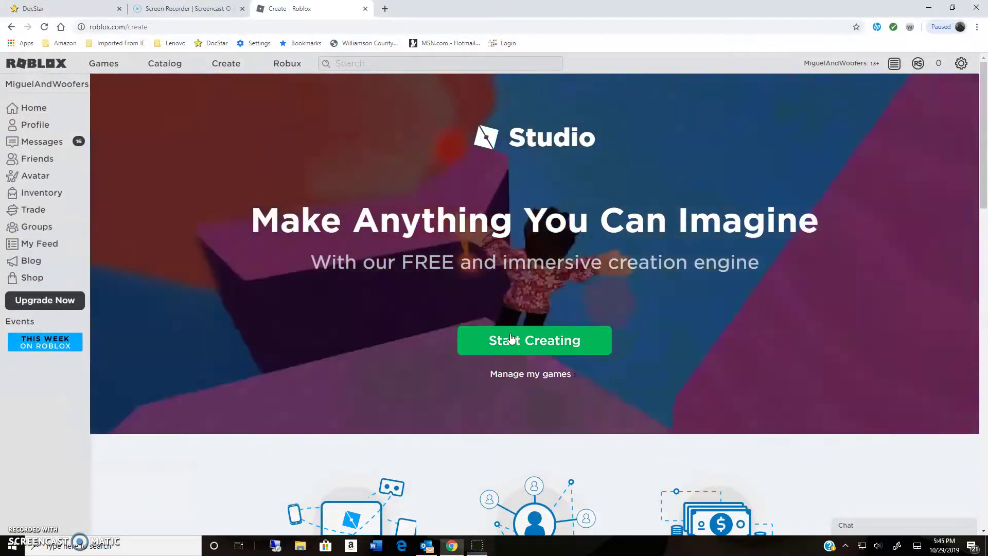
left_click(511, 337)
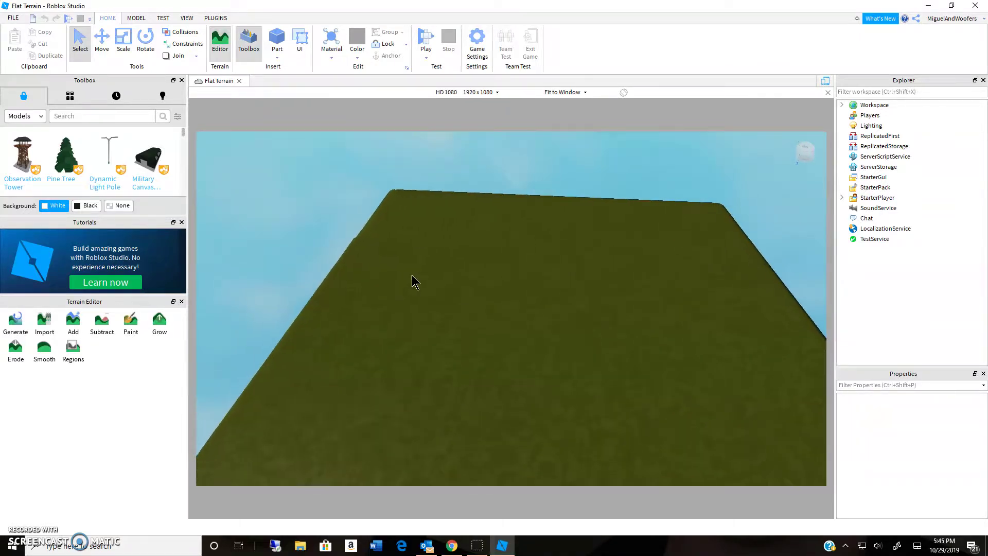
- Build a wide raised grass ridge along the far edge of the terrain with a medium-sized Add brush
left_click(79, 321)
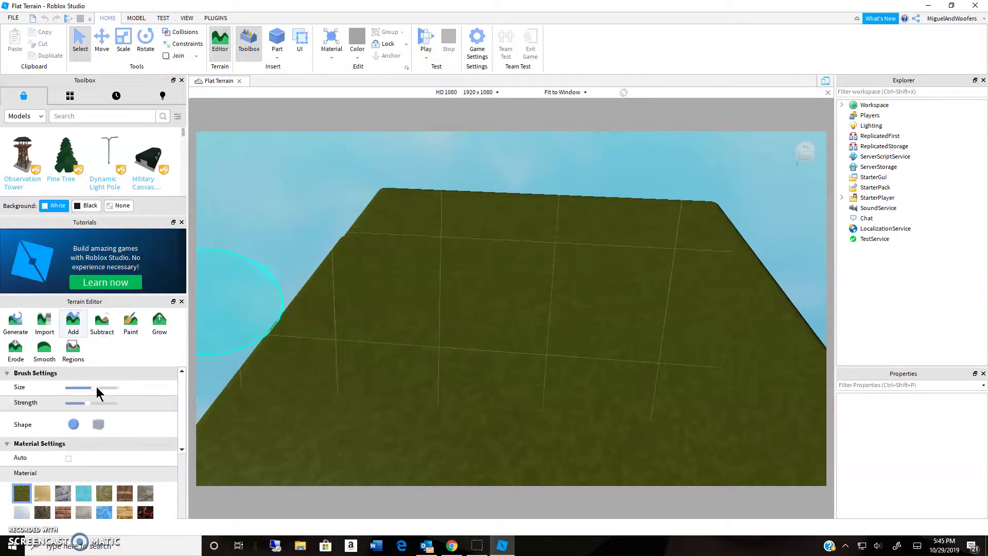
left_click(435, 222)
right_click_drag(627, 237, 631, 234)
left_click(581, 258)
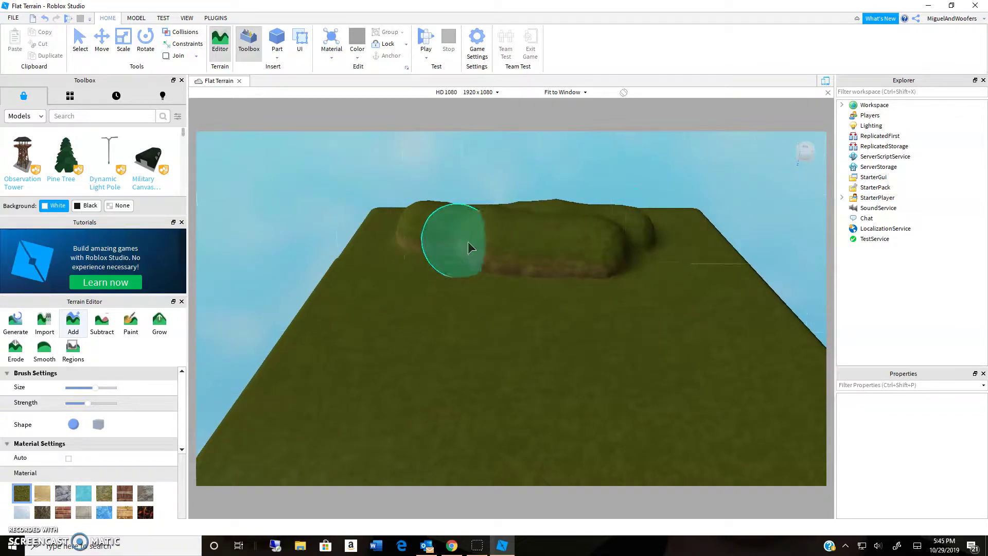
- Stack more grass terrain on top and in front of the ridge to form a tall rounded hill
scroll(482, 229, "up", 2)
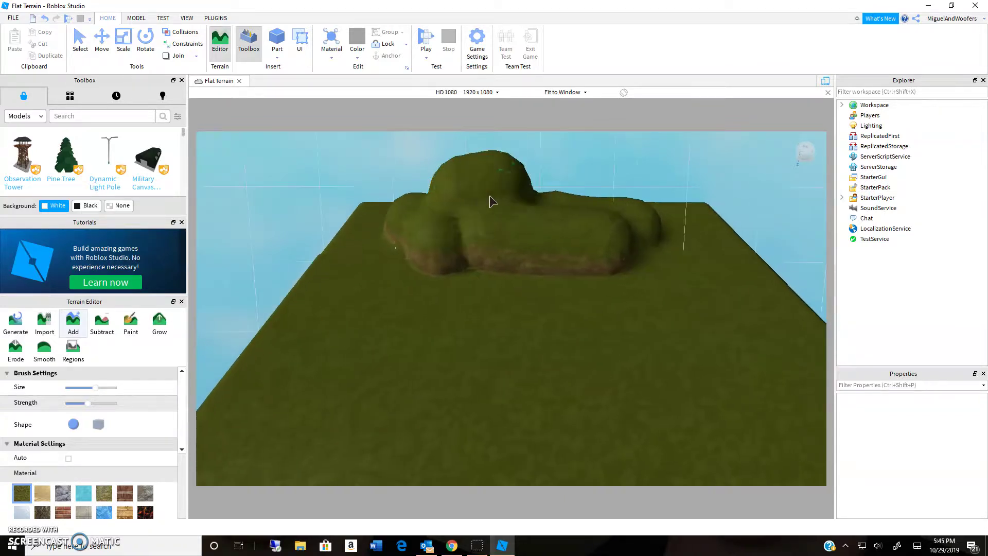
right_click_drag(566, 201, 564, 200)
left_click(566, 177)
scroll(566, 177, "down", 6)
mouse_move(567, 177)
left_mouse_down()
mouse_move(510, 156)
mouse_move(569, 272)
left_mouse_up()
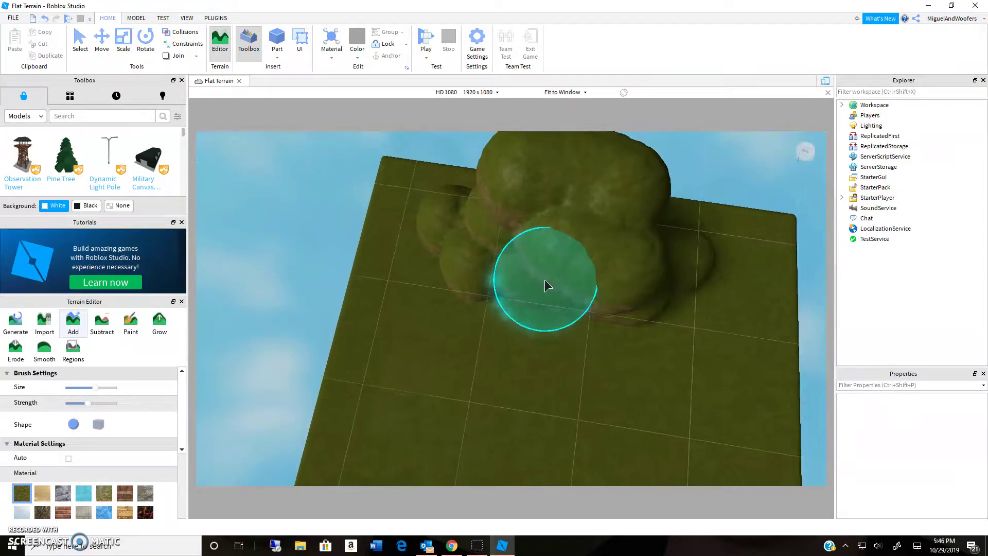
- Reduce the Add brush size and stack smaller grass blobs on the hill to raise it into a narrow peak
right_click_drag(545, 280, 566, 360)
scroll(544, 280, "up", 2)
left_click_drag(92, 390, 75, 390)
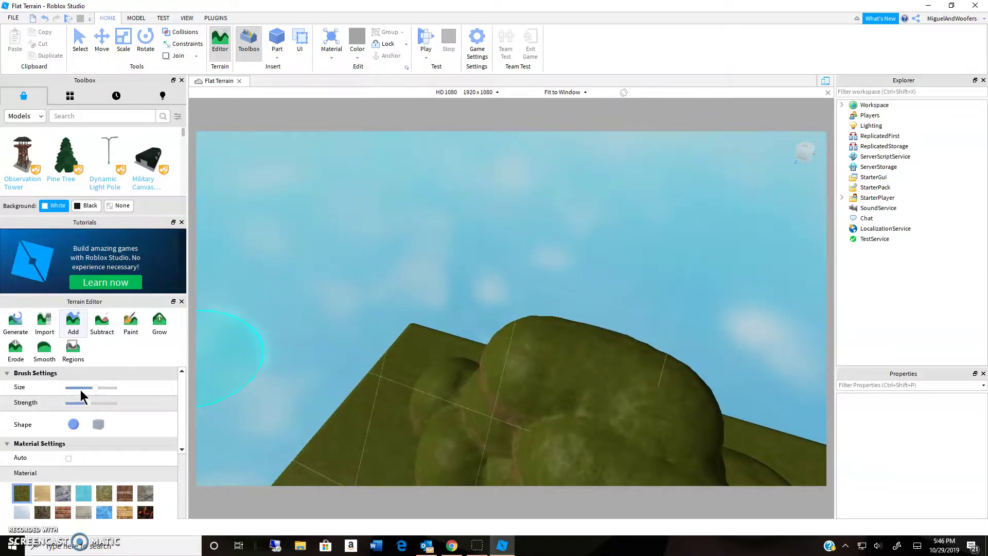
mouse_move(653, 394)
left_mouse_down()
mouse_move(625, 342)
mouse_move(563, 309)
mouse_move(596, 302)
mouse_move(587, 238)
left_mouse_up()
mouse_move(587, 238)
right_mouse_down()
mouse_move(597, 256)
mouse_move(583, 263)
right_mouse_up()
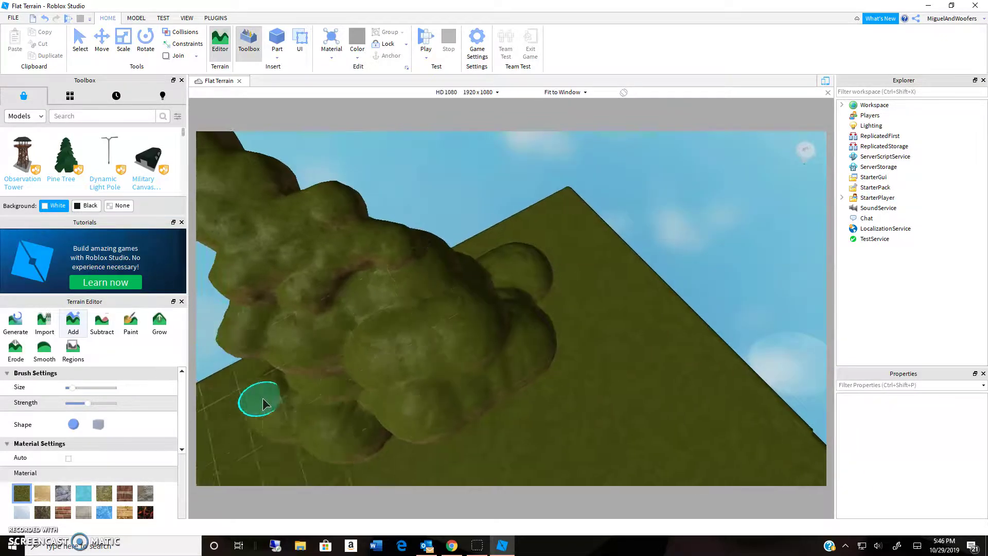
right_click_drag(263, 404, 264, 404)
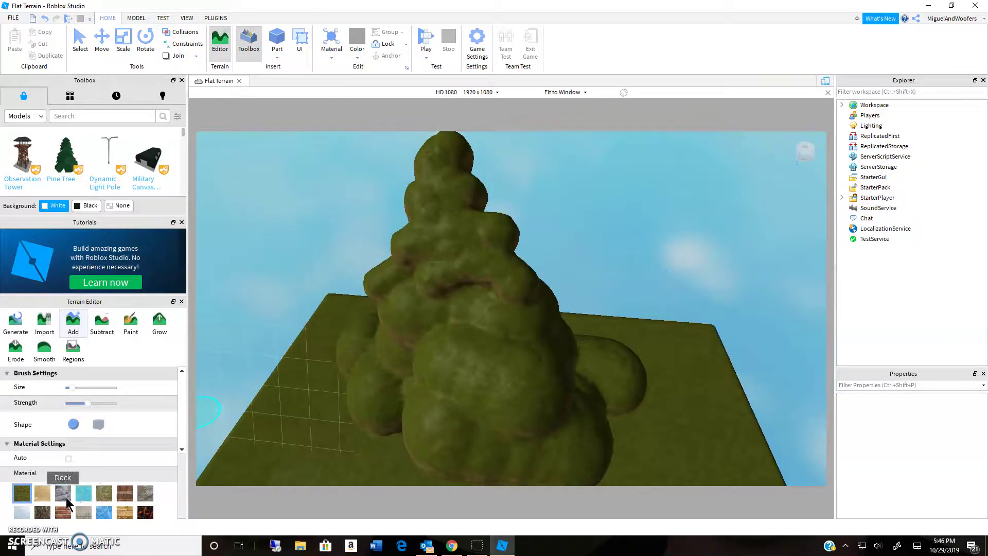
- Add a straight strip of water terrain across the flat grass with the small brush
scroll(343, 427, "up", 5)
right_click_drag(344, 427, 347, 426)
scroll(412, 381, "up", 2)
left_click(391, 280)
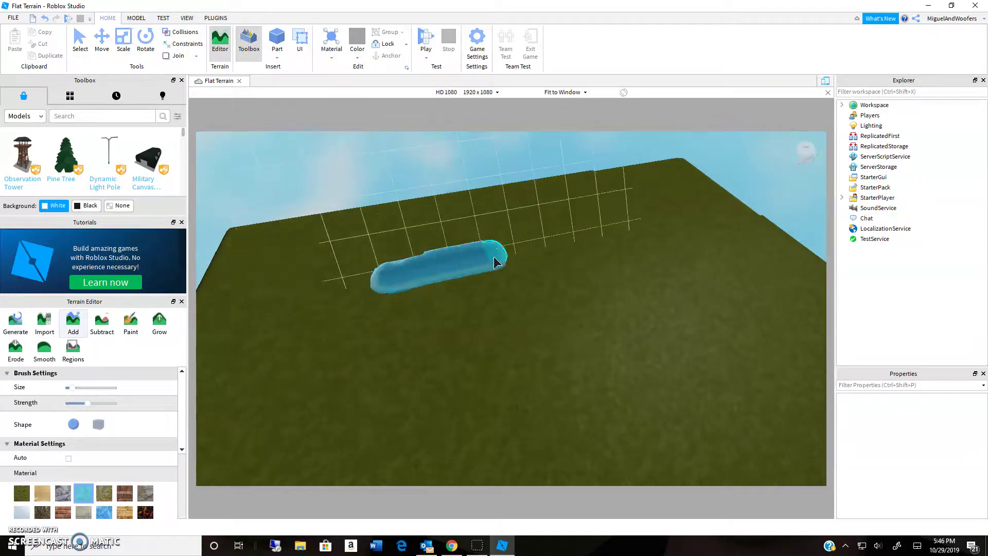
left_click_drag(484, 258, 535, 258)
- Extend the water from the strip in a curved stream that rises toward the terrain's far edge
scroll(534, 259, "up", 3)
right_click_drag(534, 258, 534, 259)
scroll(535, 258, "up", 2)
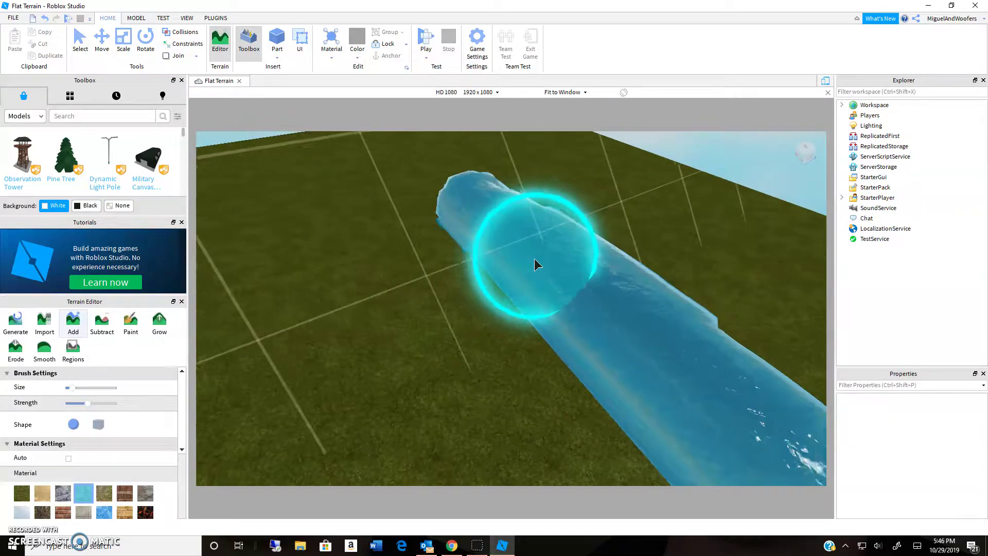
scroll(536, 260, "down", 5)
mouse_move(536, 261)
left_mouse_down()
mouse_move(505, 267)
mouse_move(446, 196)
mouse_move(465, 171)
left_mouse_up()
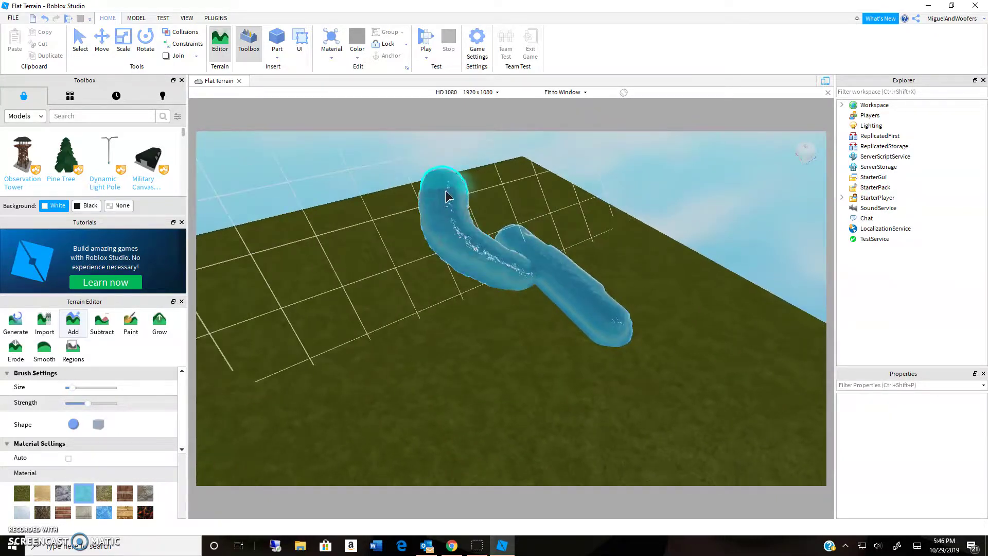
right_click_drag(465, 171, 465, 171)
right_click_drag(465, 171, 465, 170)
- Carve a small hollow into the hill's side with the Subtract brush
scroll(465, 171, "up", 10)
scroll(465, 171, "down", 5)
left_click(103, 328)
right_click_drag(313, 297, 313, 298)
left_click(373, 235)
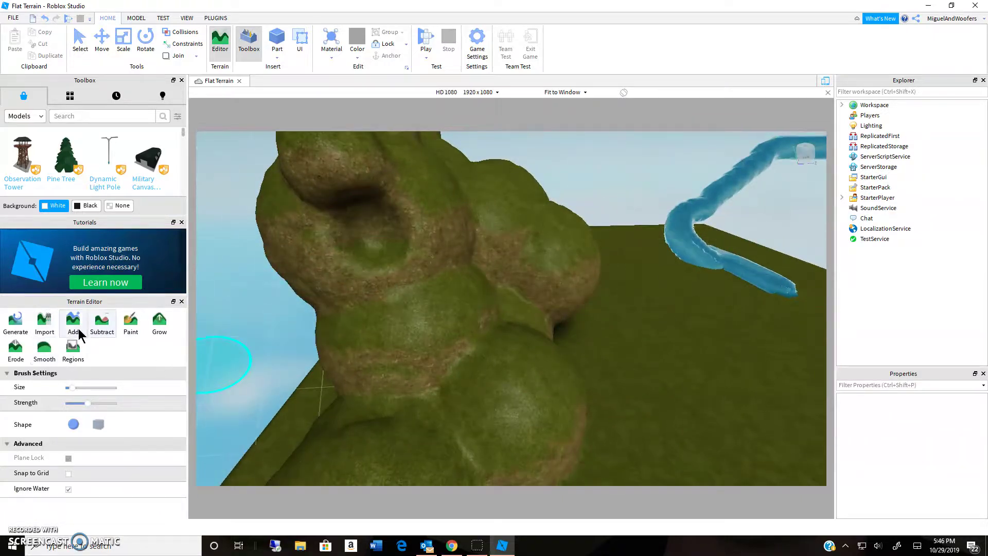
- Fill the carved hollow with water terrain and build the water outward from the hillside
left_click(76, 327)
left_click(366, 230)
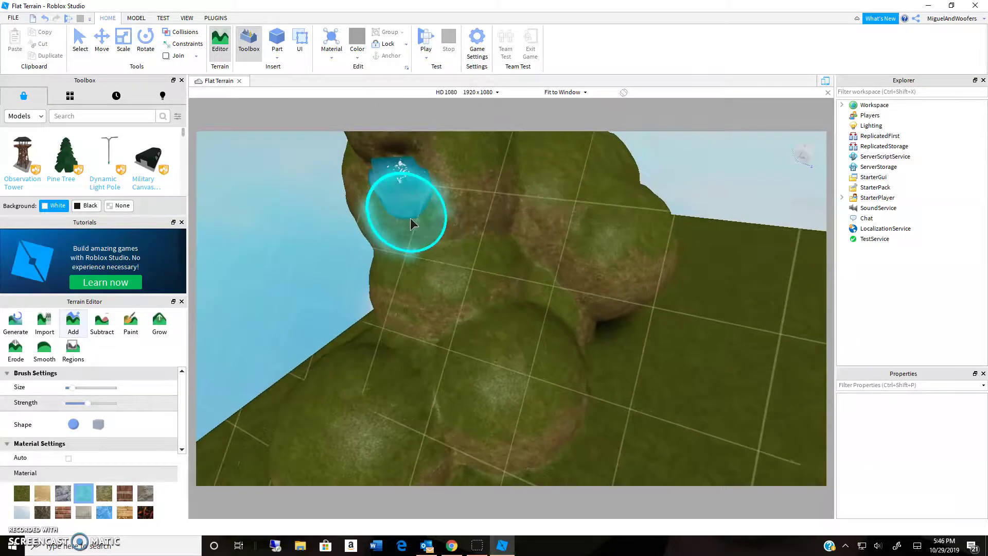
left_click(402, 198)
left_click(393, 239)
right_click_drag(389, 250, 390, 251)
key("d")
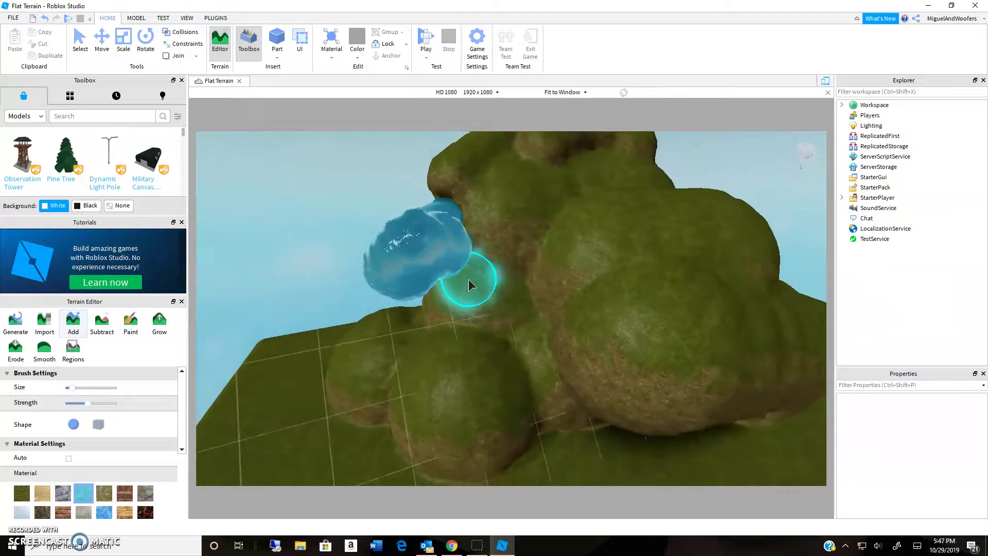
- Extend the water down the hillside to form a waterfall that spreads onto the flat ground
right_click_drag(468, 279, 496, 279)
mouse_move(506, 278)
left_mouse_down()
mouse_move(456, 343)
mouse_move(479, 329)
mouse_move(434, 374)
mouse_move(447, 430)
left_mouse_up()
left_click_drag(403, 464, 367, 476)
key("s")
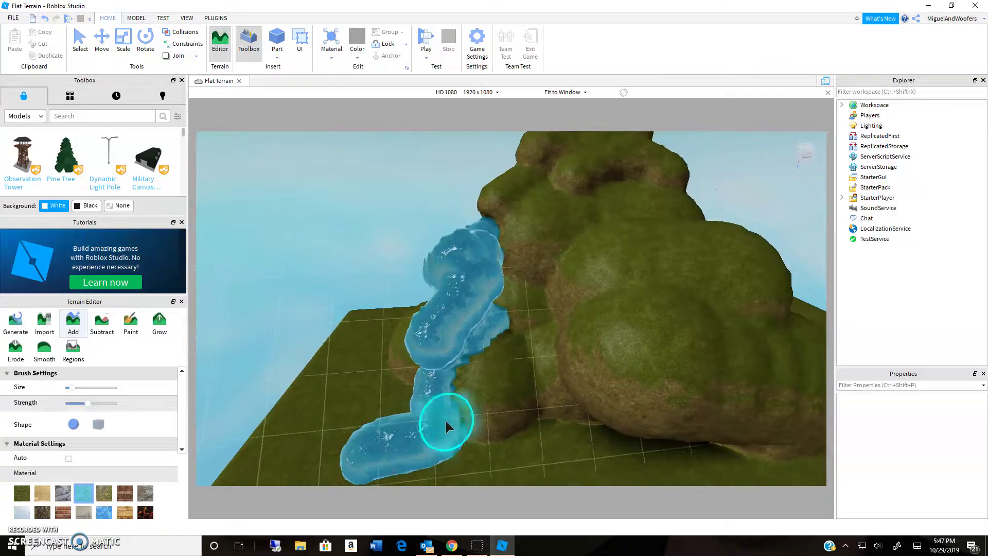
key("d")
mouse_move(304, 457)
right_mouse_down()
mouse_move(276, 464)
mouse_move(503, 272)
mouse_move(449, 378)
right_mouse_up()
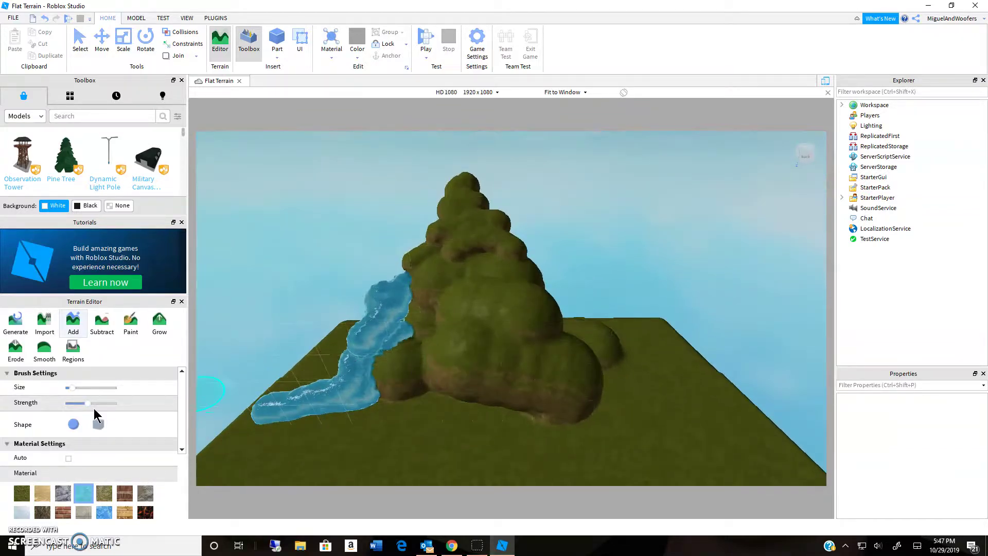
- Insert the Pine Tree model and place it on the lower slope of the hill
left_click(67, 165)
right_click_drag(569, 361, 547, 348)
scroll(547, 353, "down", 1)
left_click(78, 313)
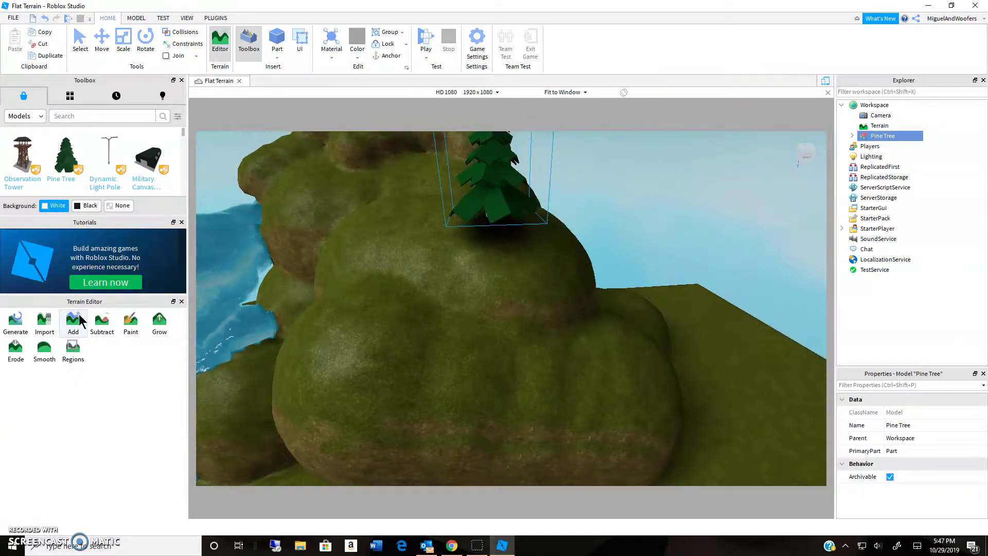
right_click_drag(488, 195, 487, 152)
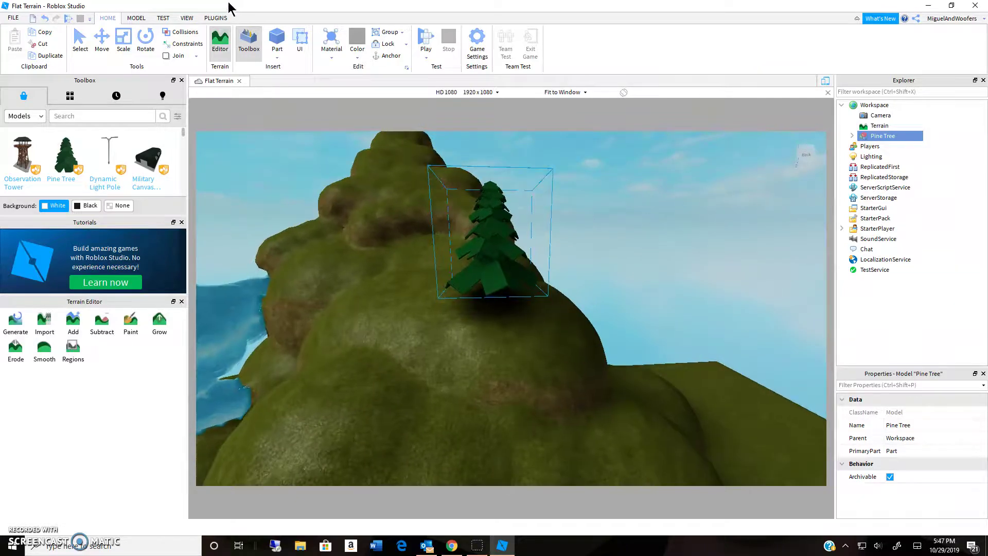
left_click_drag(480, 243, 610, 418)
scroll(573, 317, "down", 1)
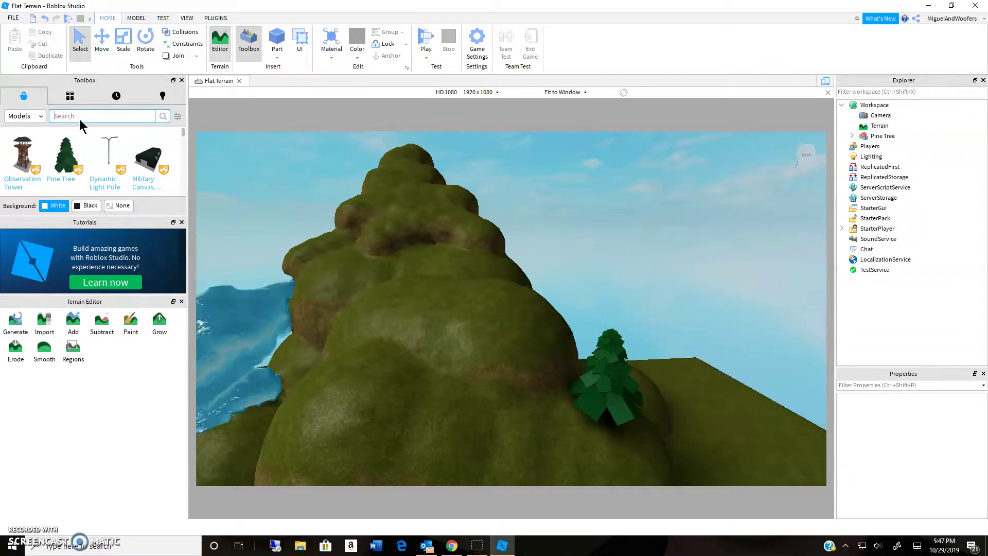
- Search the model library for Peppa and insert the peppa pig model on the flat grass near the hill
type("Peppa")
key("Return")
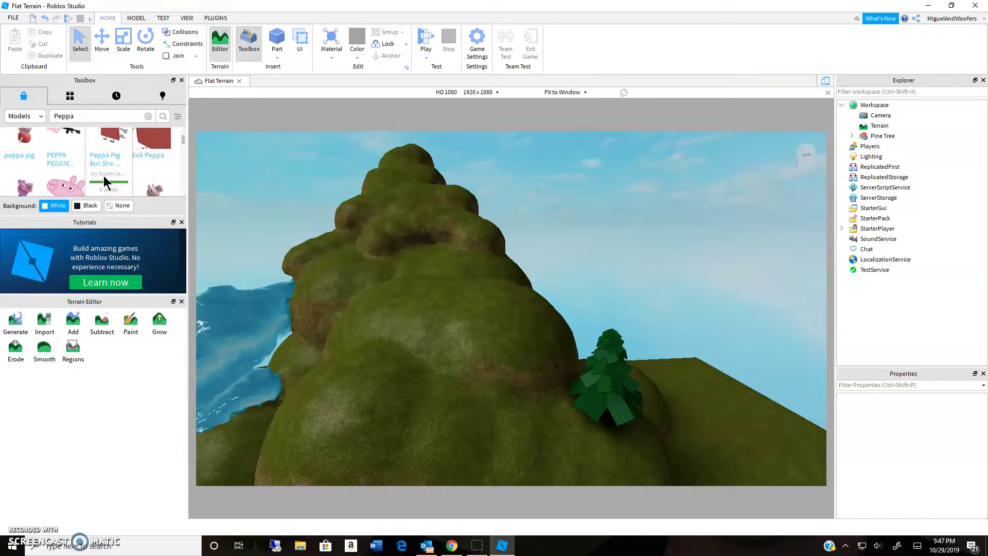
left_click(67, 161)
scroll(303, 209, "down", 3)
right_click_drag(303, 209, 296, 182)
scroll(35, 171, "up", 3)
left_click(26, 187)
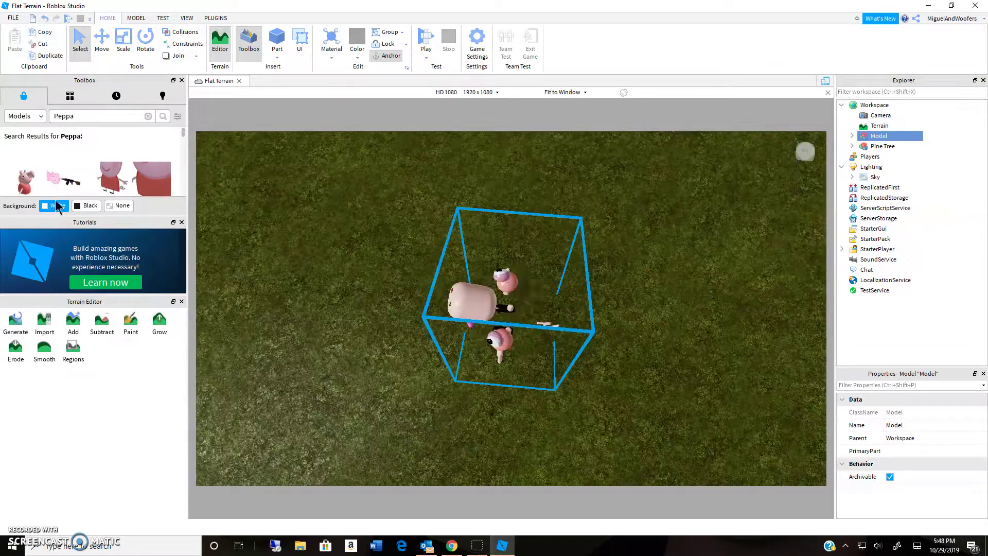
key("w")
key("d")
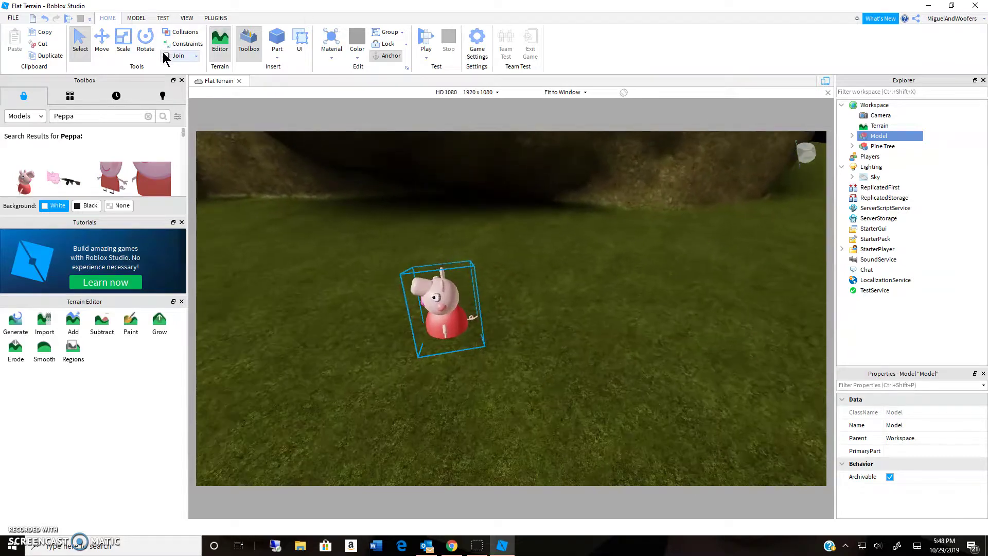
- Rotate the peppa pig model so that it lies on its side
left_click_drag(443, 329, 485, 338)
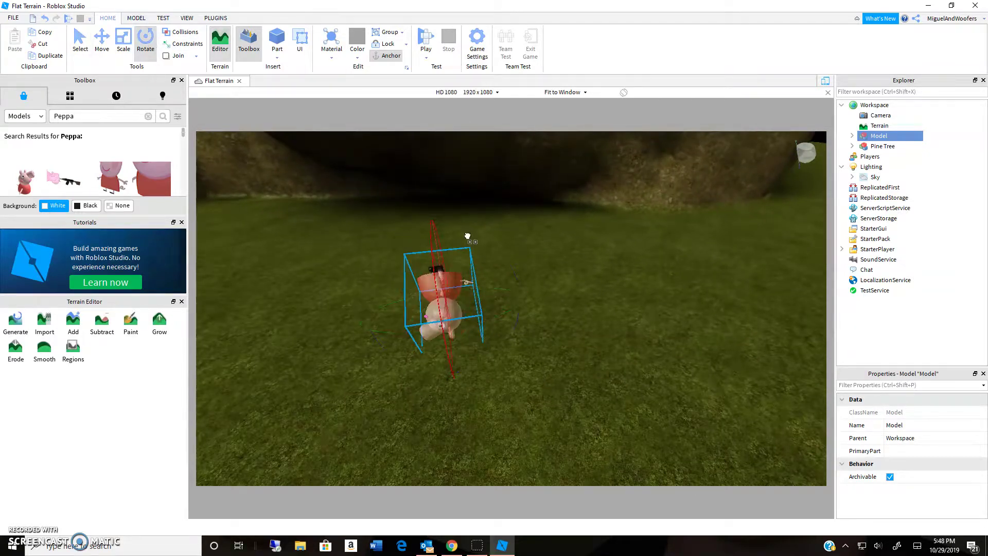
right_click_drag(430, 390, 441, 346)
key("s")
key("a")
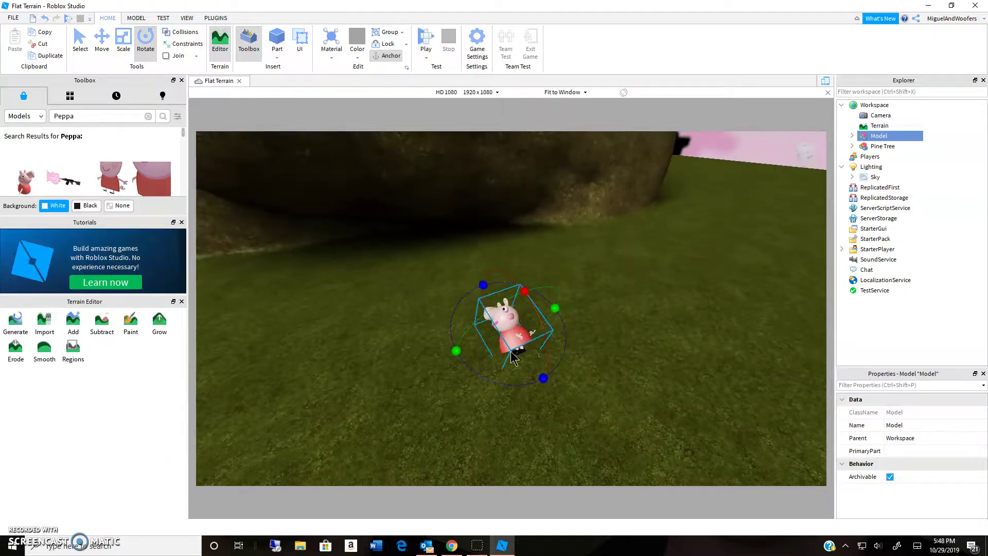
left_click(485, 288)
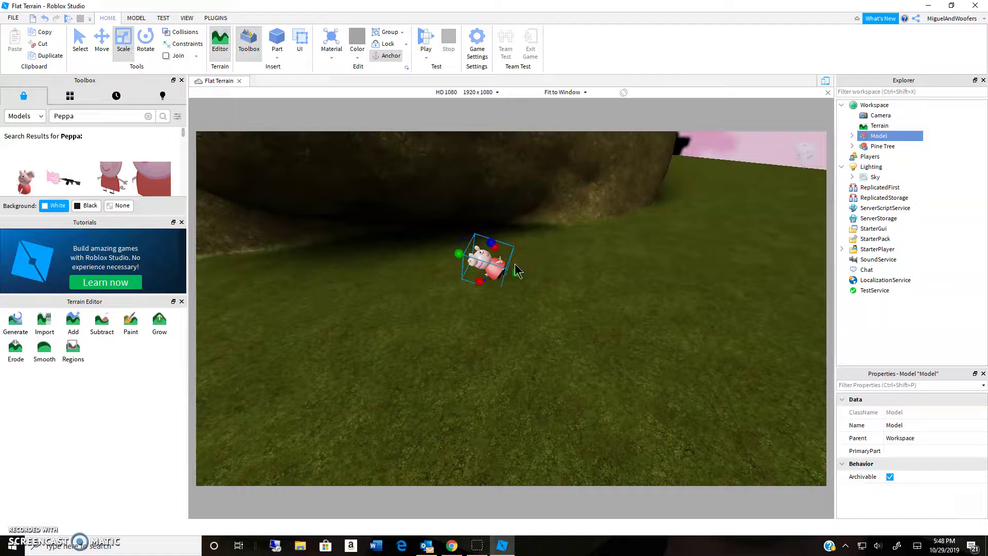
- Scale the peppa pig model up to giant size and position it against the hillside
key("e")
mouse_move(439, 250)
left_mouse_down()
mouse_move(331, 220)
mouse_move(320, 236)
mouse_move(452, 260)
left_mouse_up()
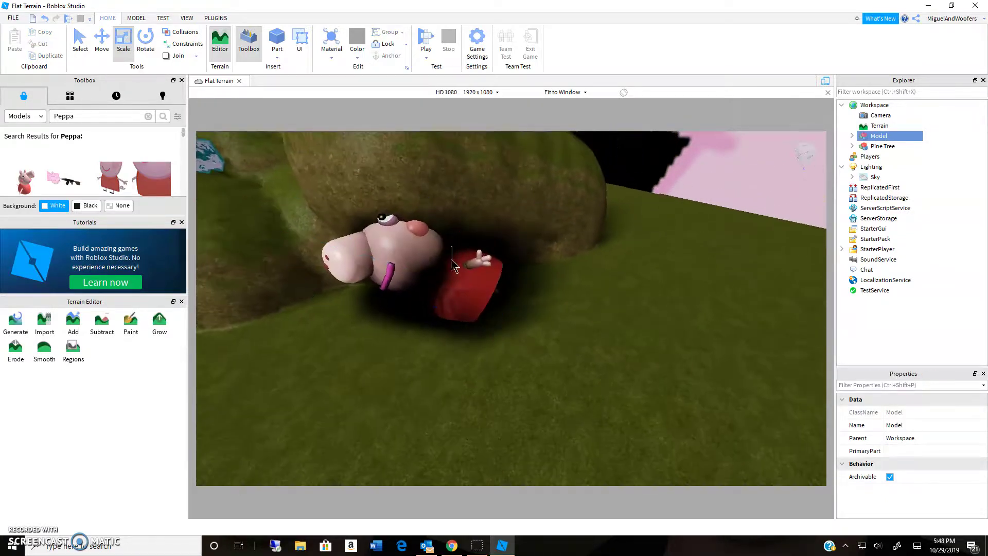
scroll(421, 238, "up", 10)
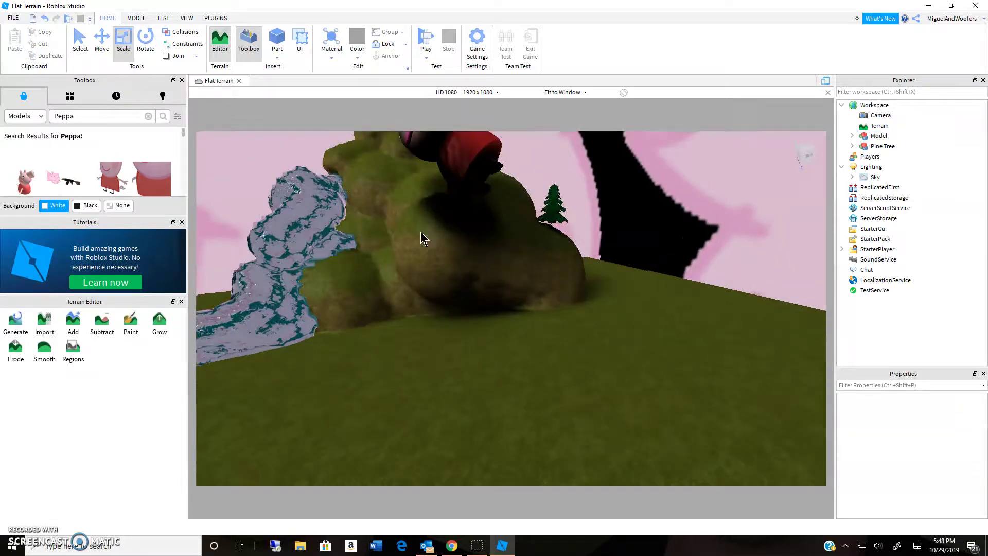
right_click_drag(420, 231, 421, 231)
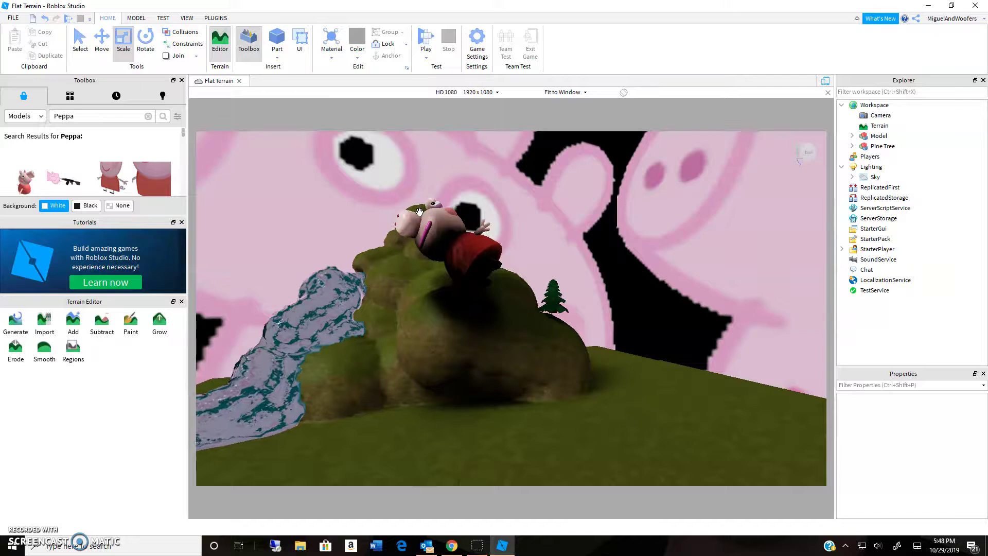
scroll(420, 212, "up", 3)
right_click_drag(420, 212, 419, 212)
scroll(420, 213, "down", 3)
scroll(420, 212, "up", 3)
mouse_move(650, 285)
right_mouse_down()
mouse_move(661, 295)
mouse_move(650, 276)
right_mouse_up()
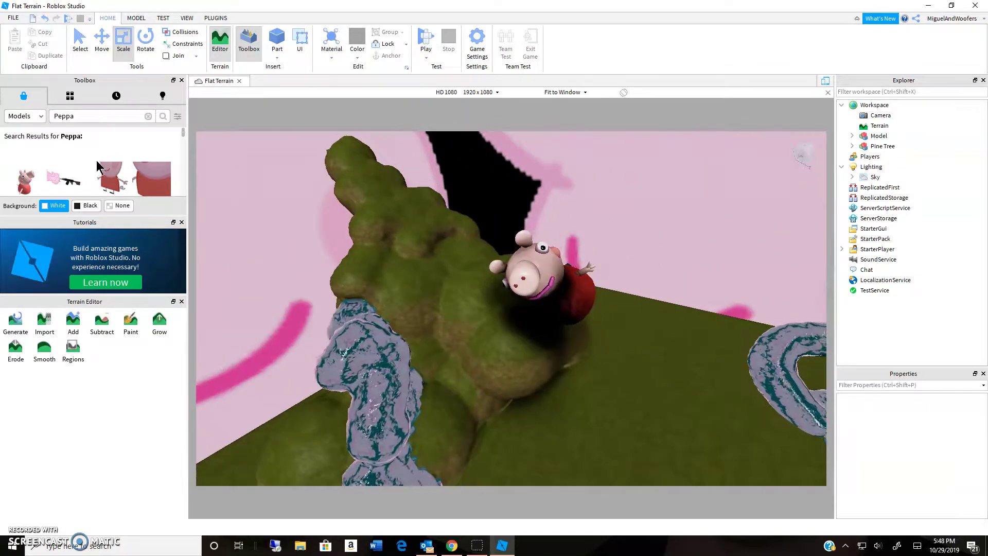
- Insert a second, small Peppa model and move it onto the hill's slope
left_click(119, 176)
scroll(461, 286, "down", 4)
left_click_drag(497, 310, 641, 310)
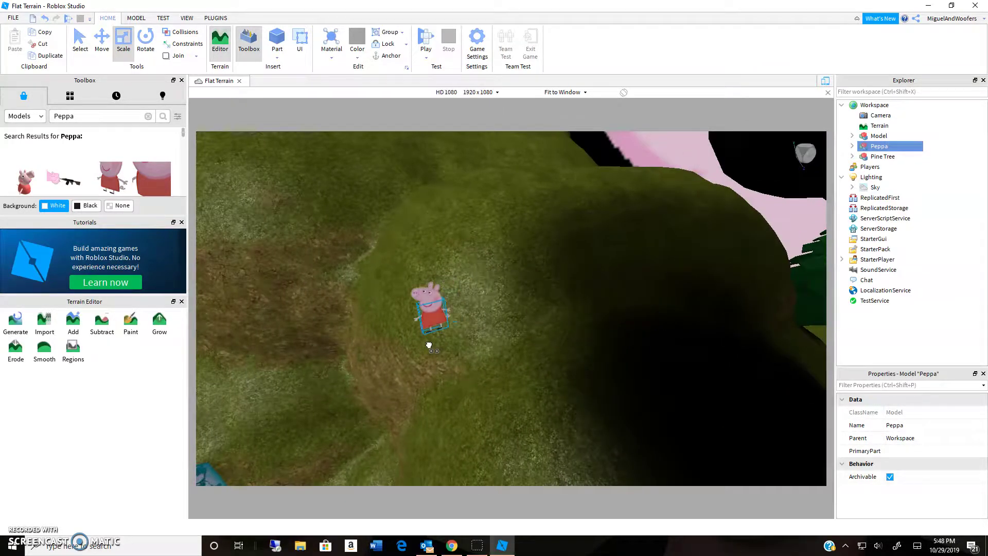
left_click_drag(429, 345, 420, 328)
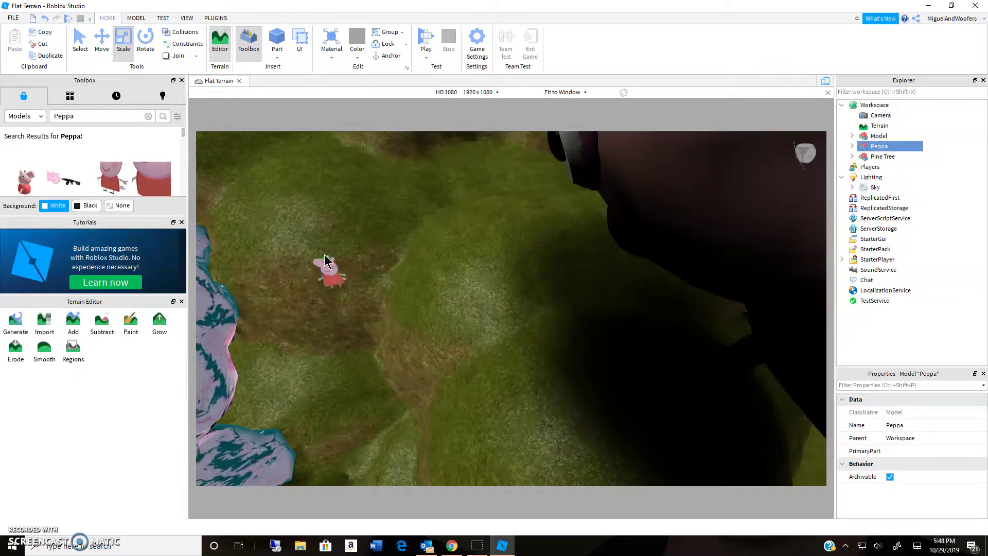
left_click(333, 282)
left_click_drag(326, 260, 329, 209)
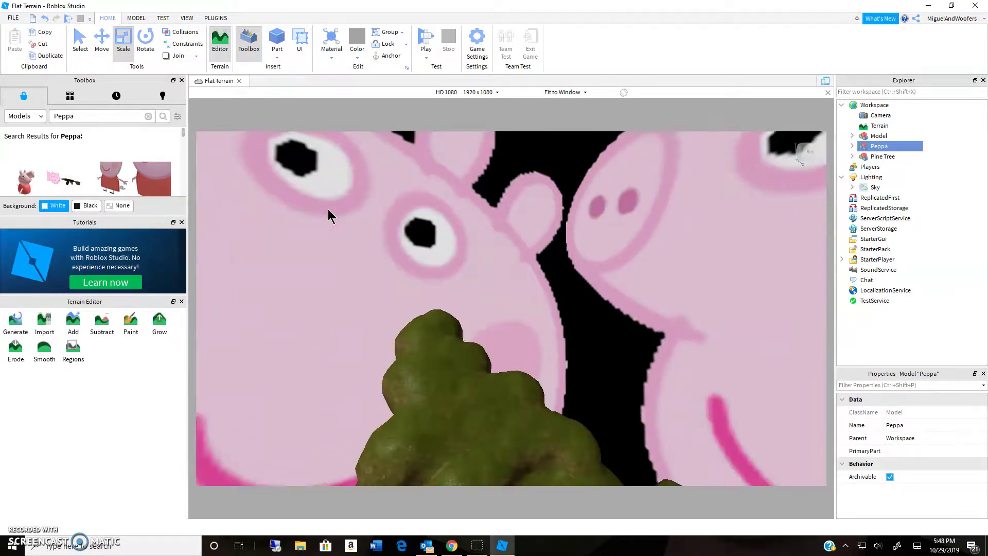
- Search the model library for shrek, insert the first Shrek model, and place it on the hill's peak
right_click_drag(328, 209, 329, 209)
left_click_drag(81, 116, 39, 114)
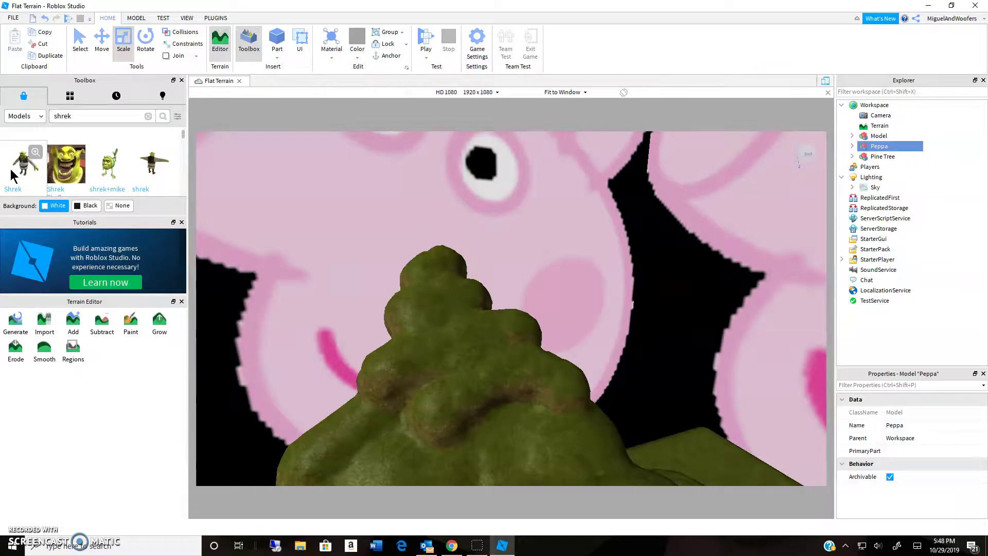
left_click(21, 165)
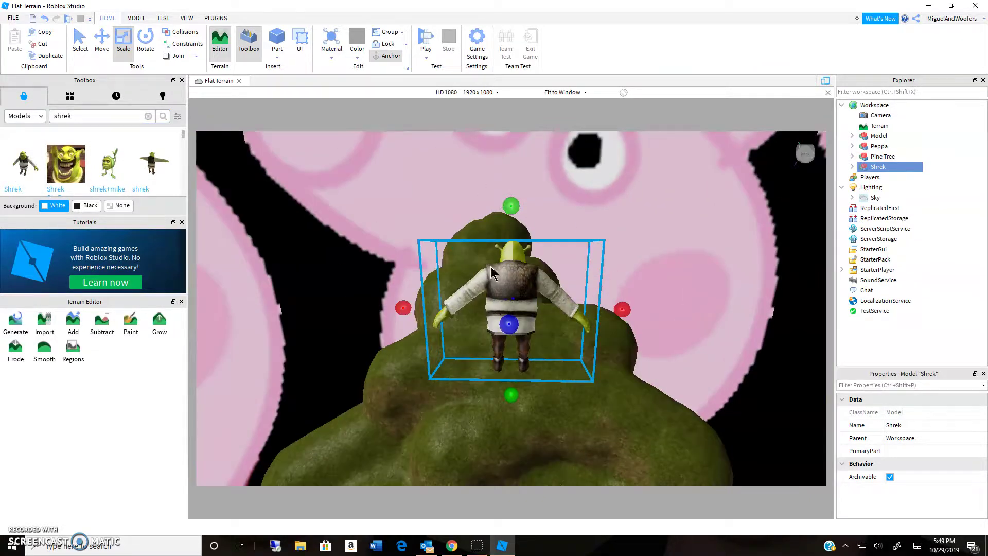
left_click_drag(492, 270, 495, 266)
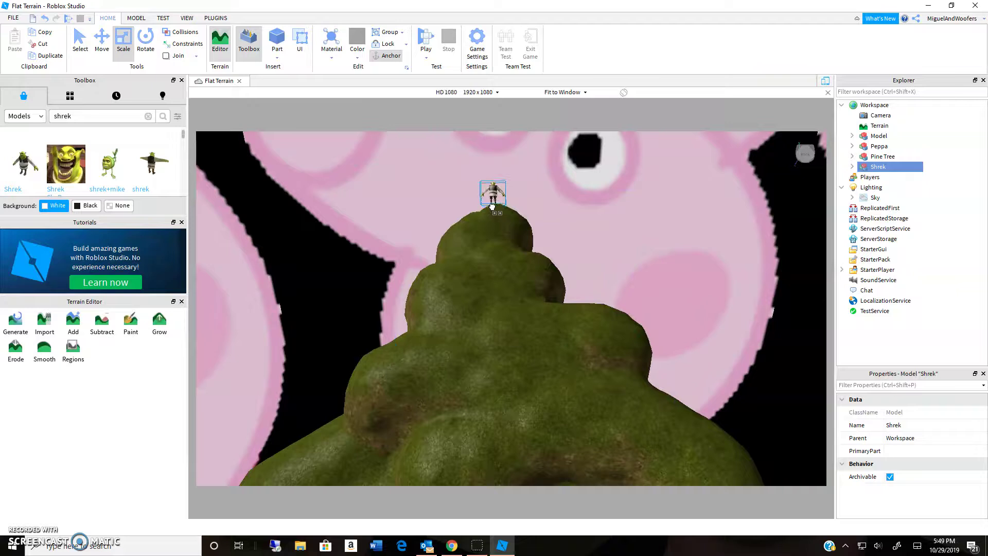
left_click_drag(492, 207, 492, 207)
- Rotate the Shrek model on the peak about its vertical axis to face the front
right_click_drag(456, 186, 689, 179)
scroll(456, 186, "up", 3)
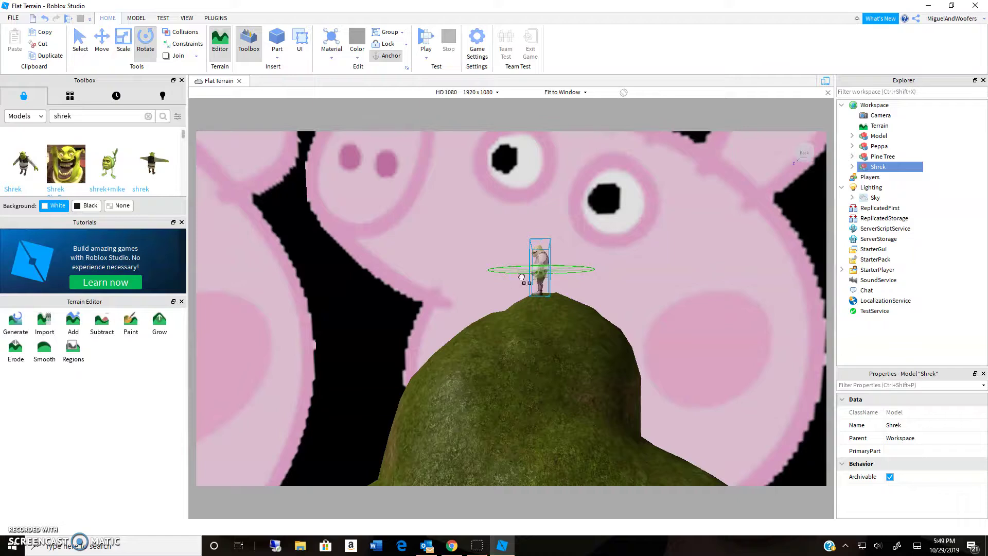
key("w")
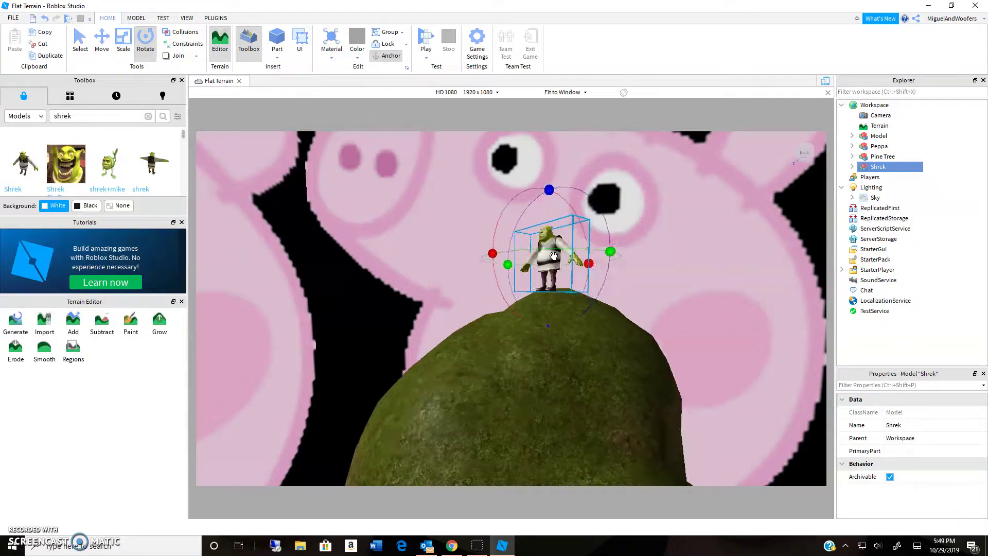
key("d")
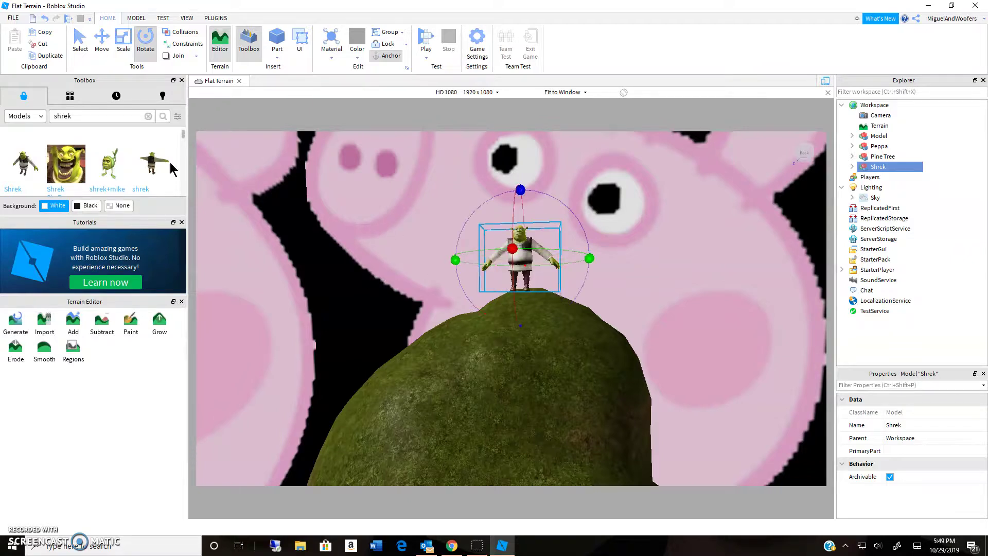
- Scale the Shrek model on the peak up to a much larger size
left_click_drag(520, 210, 523, 147)
right_click_drag(523, 222, 523, 224)
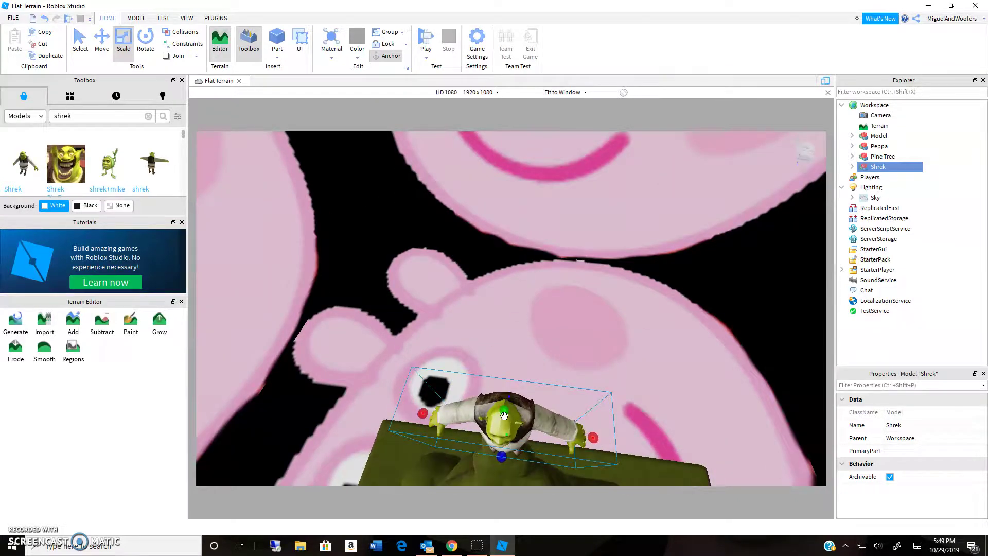
left_click_drag(504, 392, 509, 296)
scroll(519, 324, "up", 4)
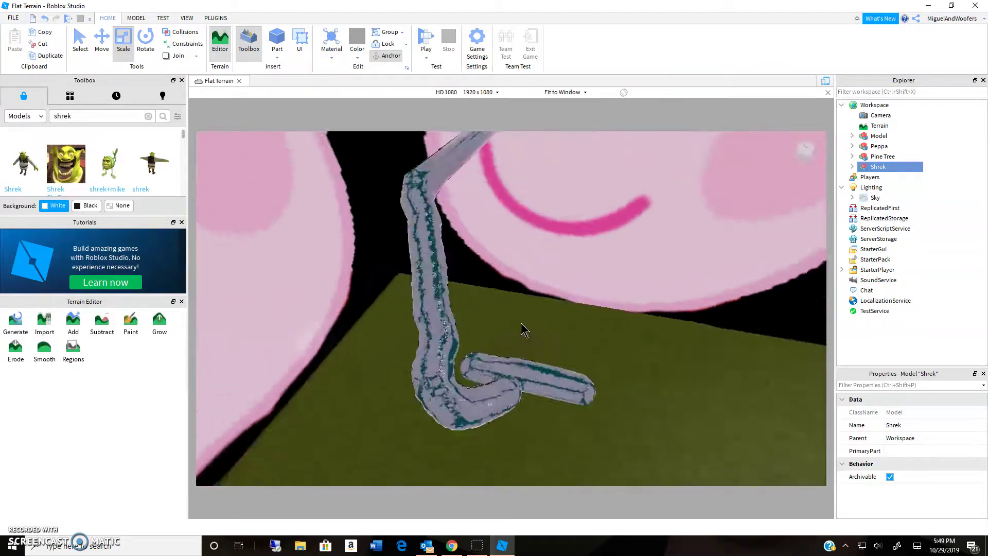
- Add a flat mass of water on the hill's peak beneath the Shrek model's feet
scroll(521, 323, "down", 5)
right_click_drag(521, 323, 521, 322)
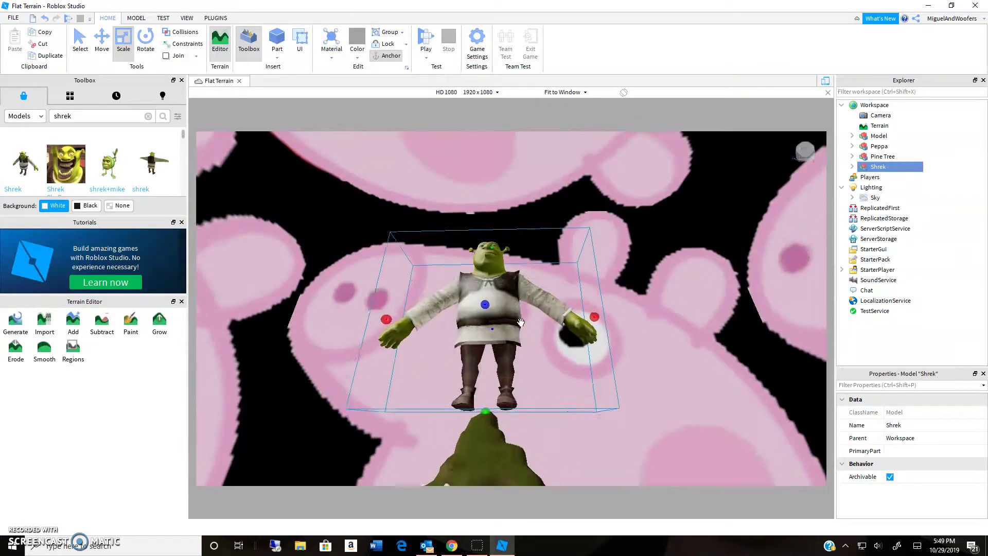
scroll(521, 323, "up", 6)
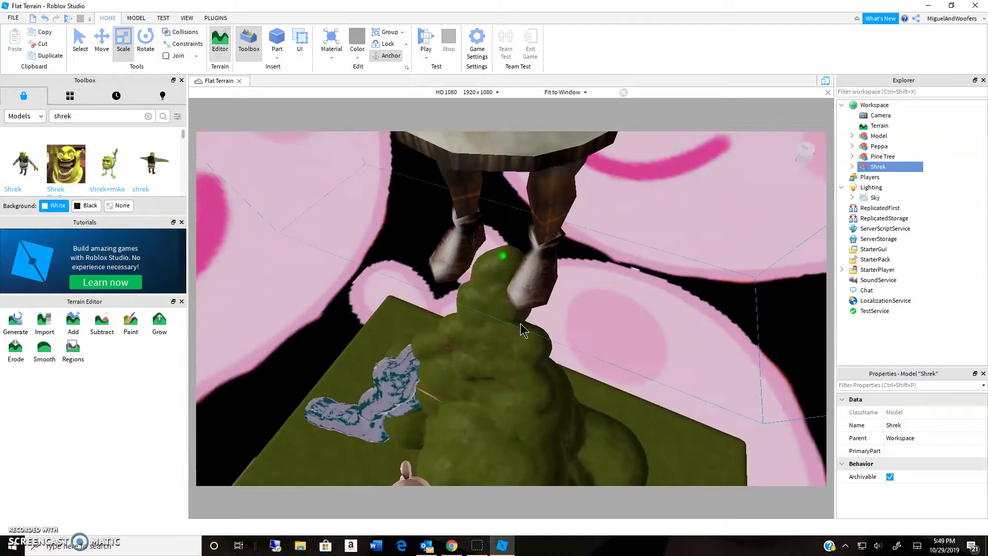
scroll(521, 329, "up", 4)
left_click(73, 322)
right_click_drag(436, 280, 440, 282)
scroll(437, 280, "up", 3)
left_click(439, 282)
scroll(433, 294, "down", 2)
mouse_move(423, 324)
left_mouse_down()
mouse_move(476, 376)
mouse_move(534, 366)
left_mouse_up()
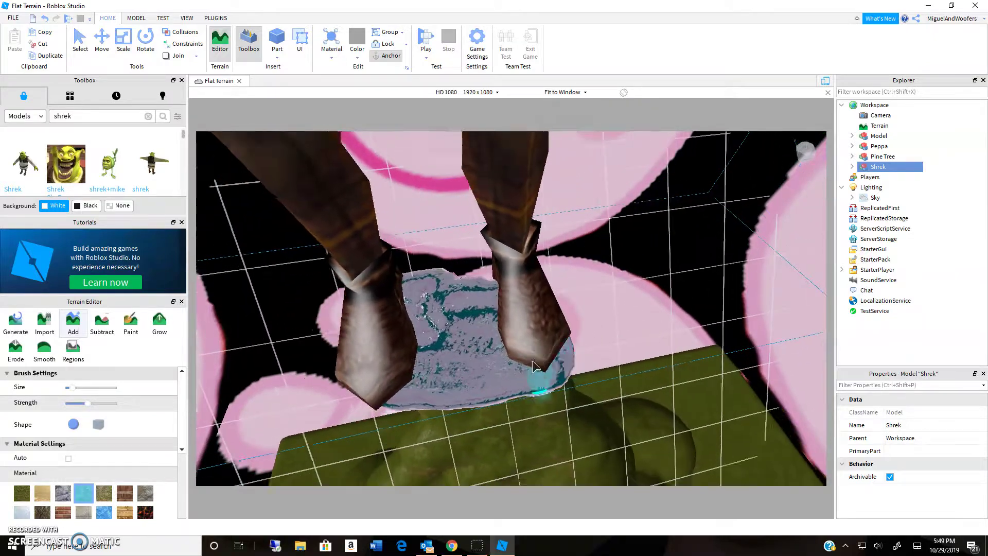
scroll(428, 373, "down", 3)
right_click_drag(428, 374, 428, 374)
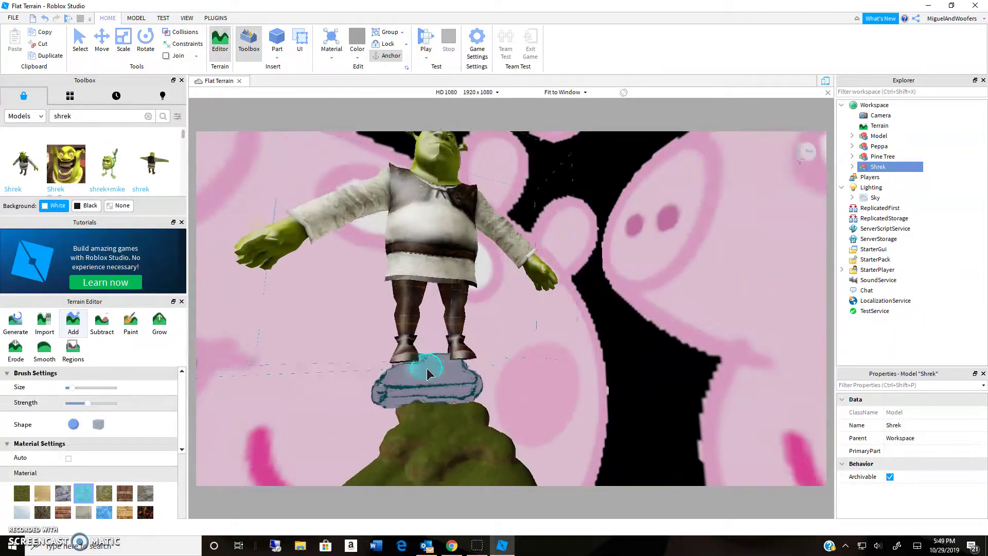
scroll(428, 372, "down", 2)
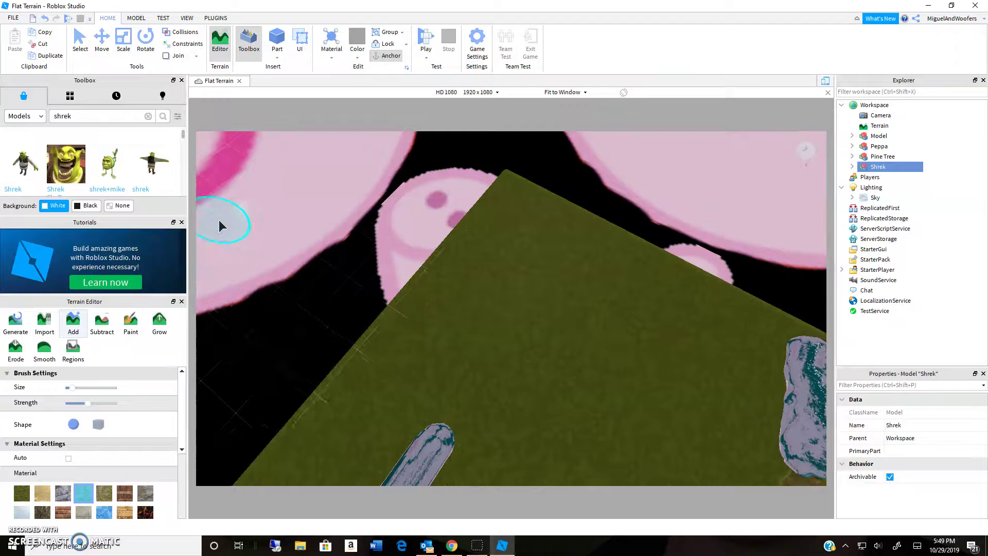
- Search the model library for oof and add a looping stream of water over the terrain's corner
left_click(62, 117)
type("oof")
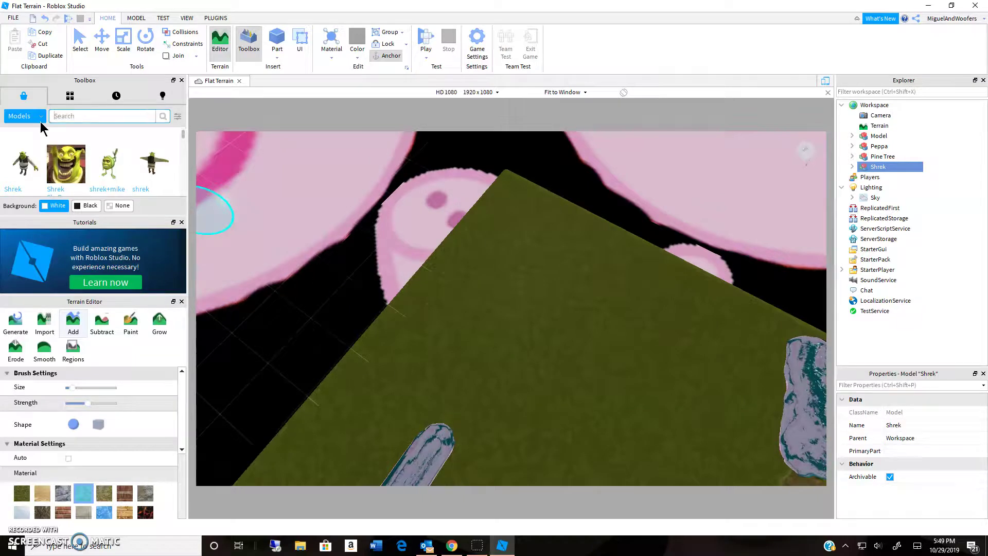
key("Return")
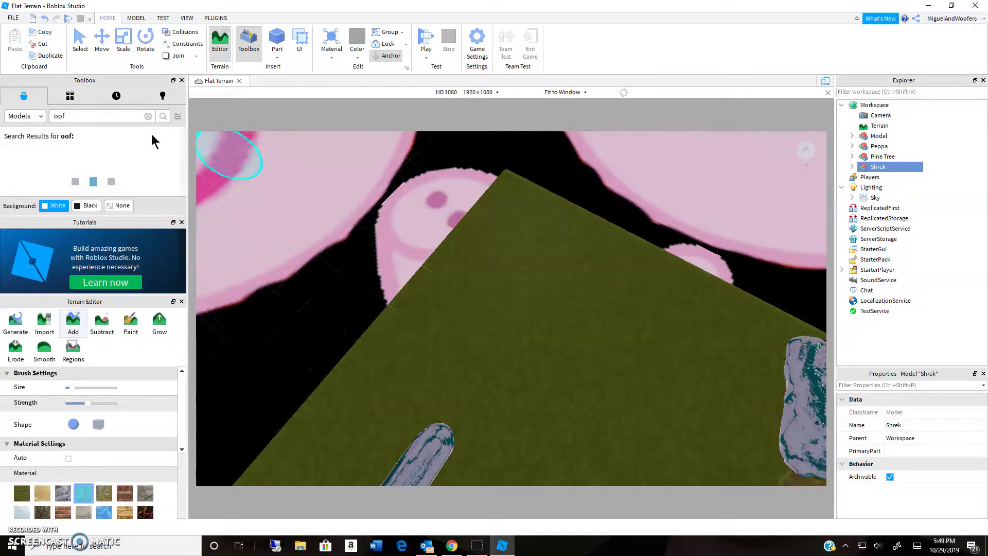
right_click_drag(411, 256, 410, 258)
left_click_drag(540, 373, 442, 258)
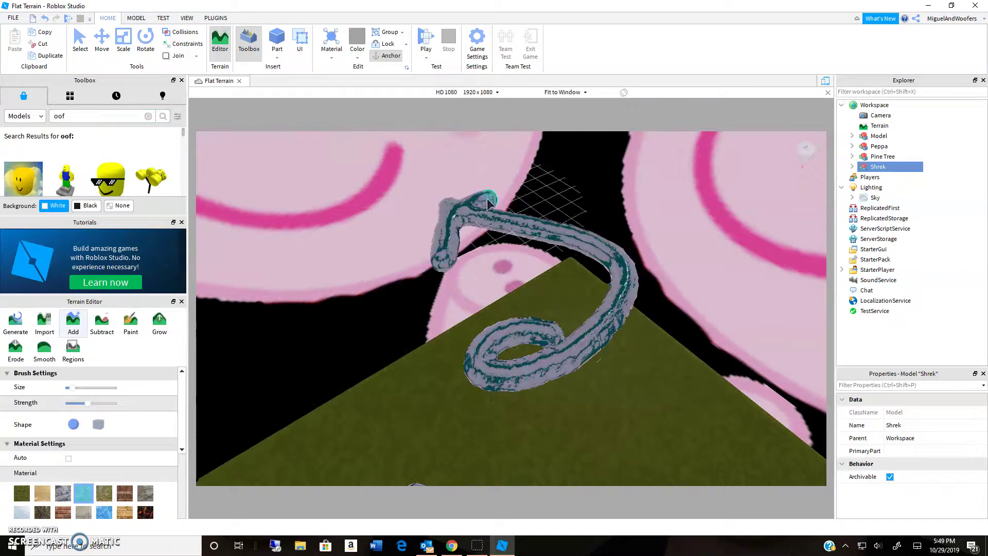
- Insert the sky with the yellow sunglasses face and a Mangoof Tree model from the search results
left_click(111, 188)
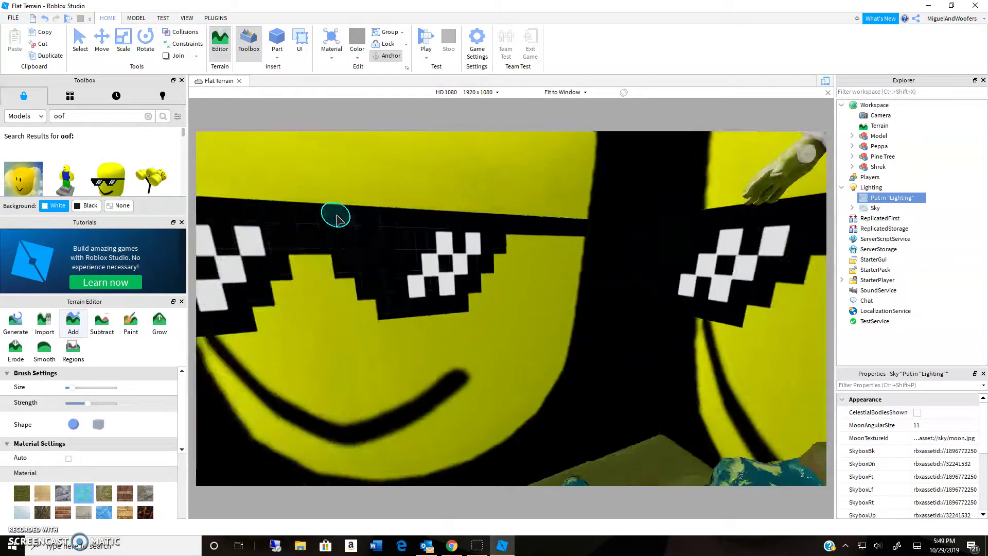
right_click_drag(336, 219, 298, 206)
left_click(150, 174)
mouse_move(438, 272)
right_mouse_down()
mouse_move(495, 285)
mouse_move(433, 284)
right_mouse_up()
- Add a floating ball of water above the ground near the inserted Mangoof Tree
left_click(495, 284)
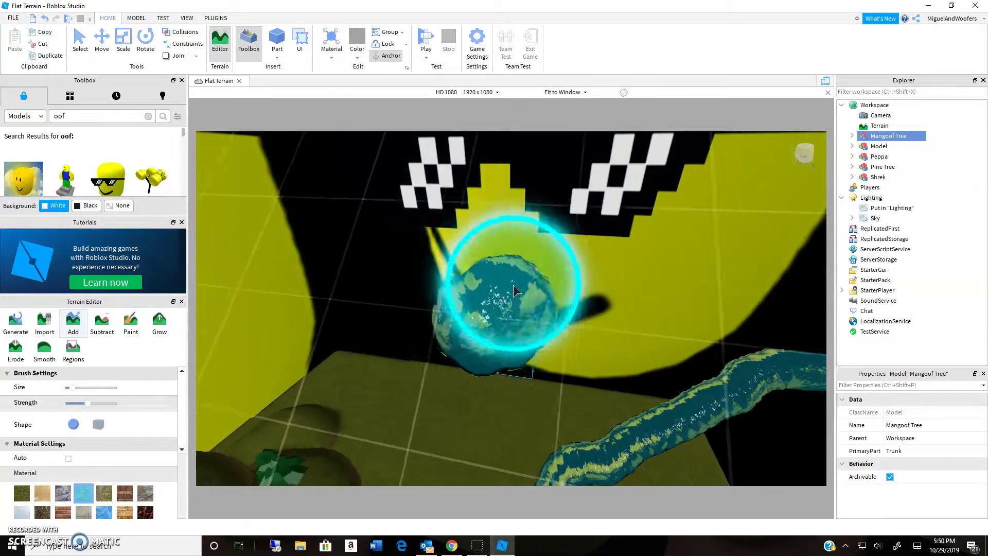
key("w")
key("d")
right_click_drag(514, 285, 513, 285)
scroll(513, 285, "up", 4)
scroll(513, 285, "down", 5)
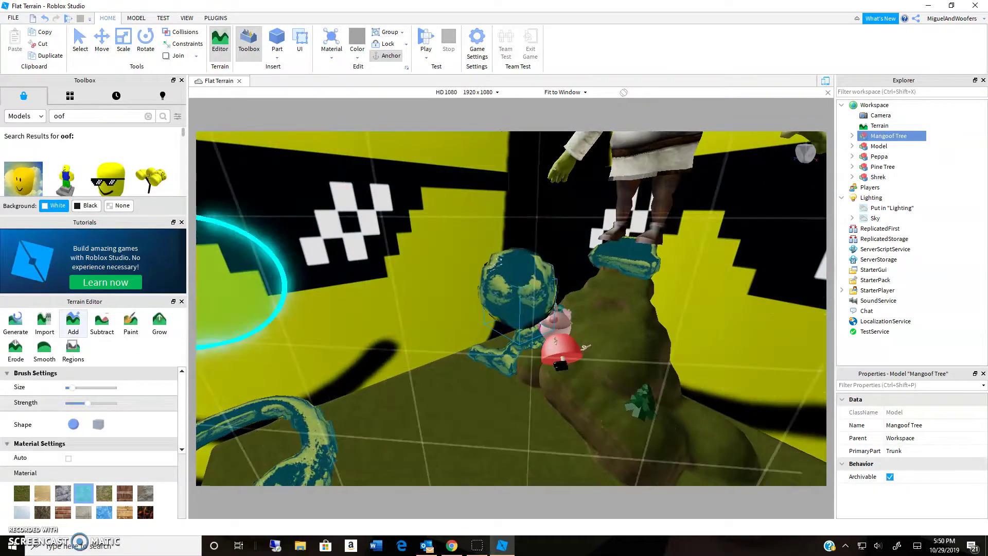
- Insert a second Mangoof Tree and place it on the flat ground in front of the hill
left_click(73, 321)
left_click_drag(159, 190, 686, 301)
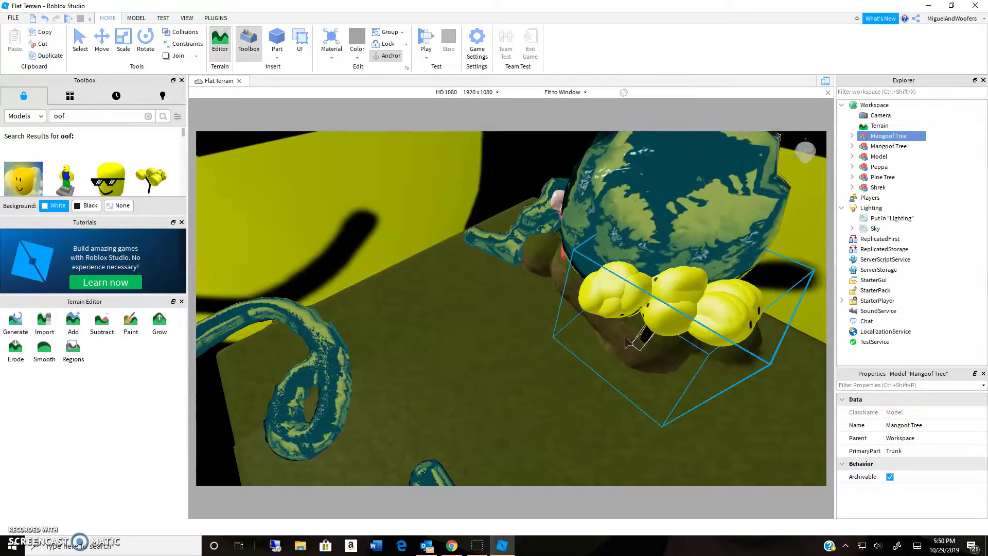
key("d")
left_click(80, 42)
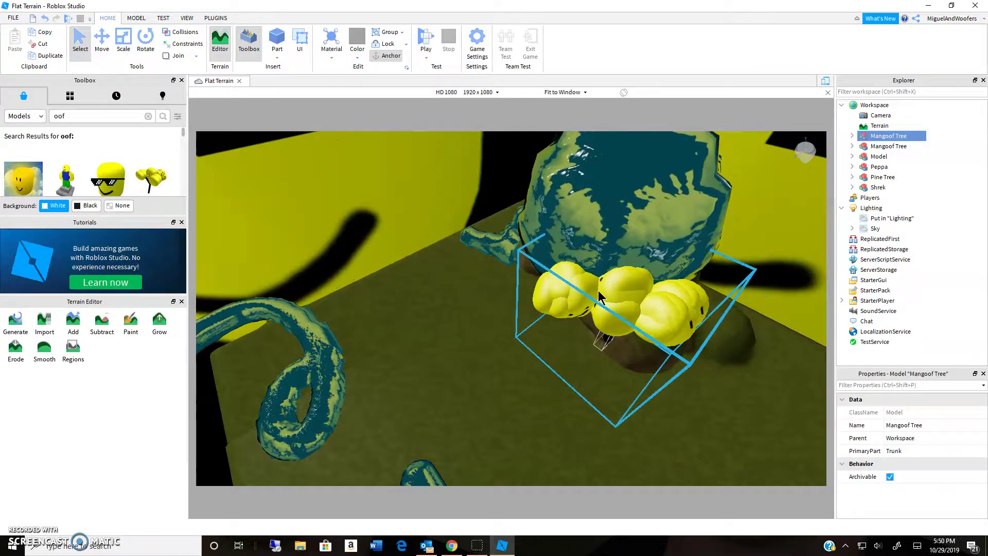
scroll(551, 315, "down", 6)
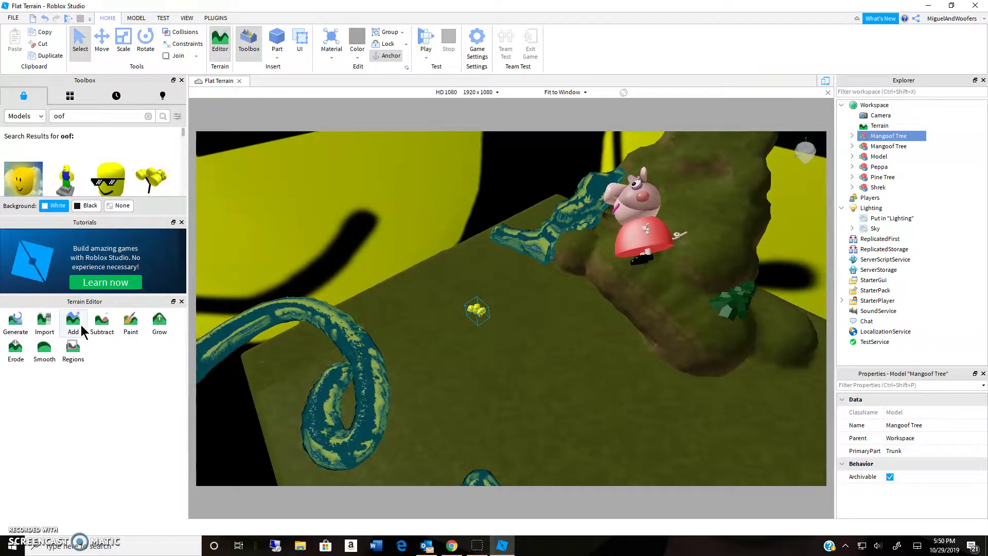
- Enlarge the Subtract brush and carve a large pit into the flat ground in front of the hill
left_click(94, 333)
right_click_drag(579, 337, 590, 355)
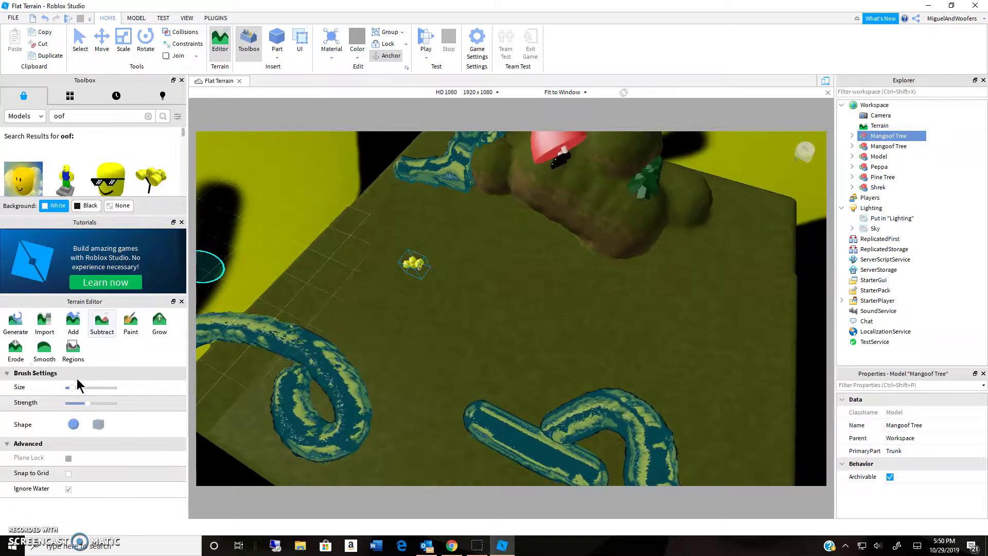
left_click_drag(73, 388, 100, 387)
left_click(595, 325)
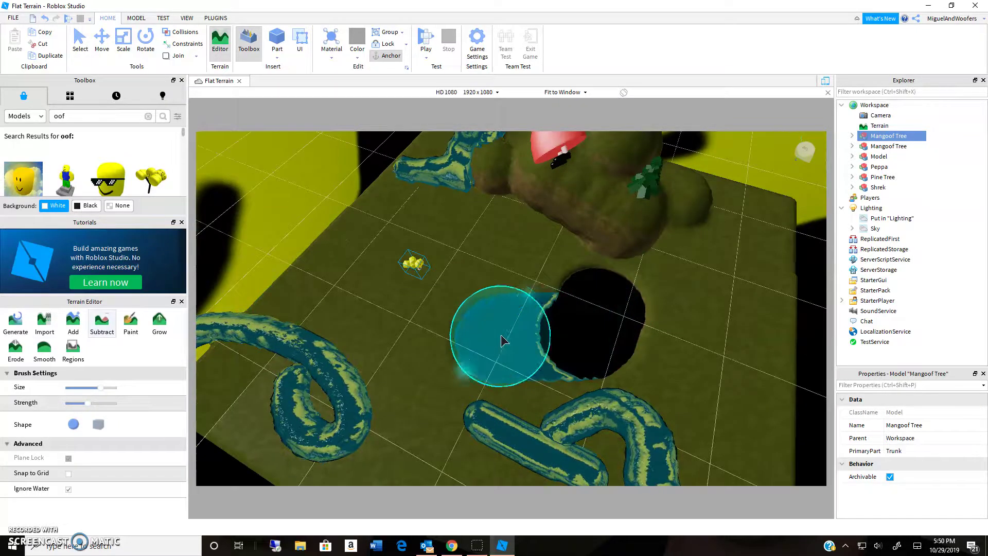
- Examine the carved pit and the water beside it from several angles
scroll(504, 315, "up", 3)
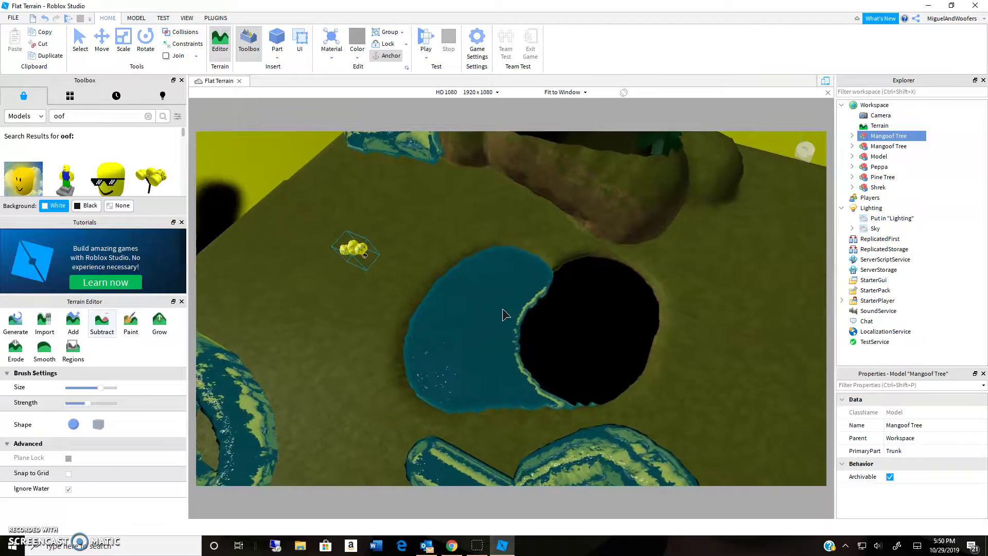
scroll(503, 312, "up", 2)
scroll(484, 314, "down", 2)
right_click_drag(525, 311, 525, 308)
scroll(525, 308, "up", 3)
scroll(525, 308, "down", 2)
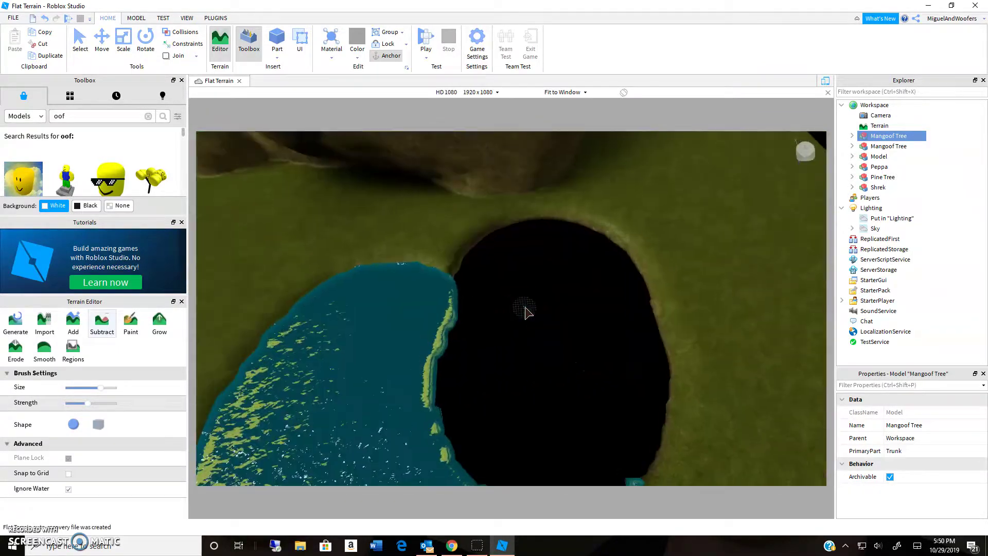
scroll(525, 311, "up", 3)
scroll(526, 308, "down", 3)
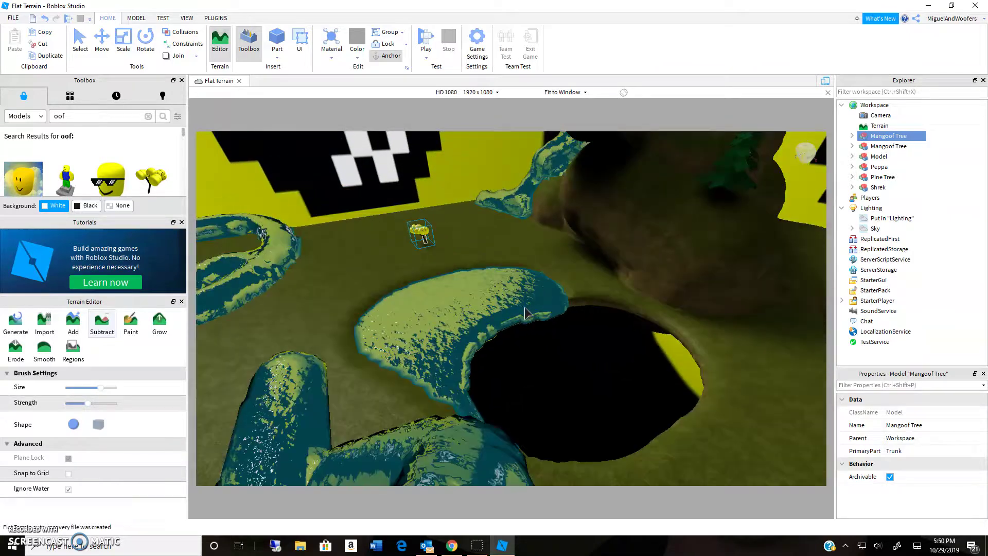
scroll(526, 312, "up", 5)
scroll(526, 313, "down", 4)
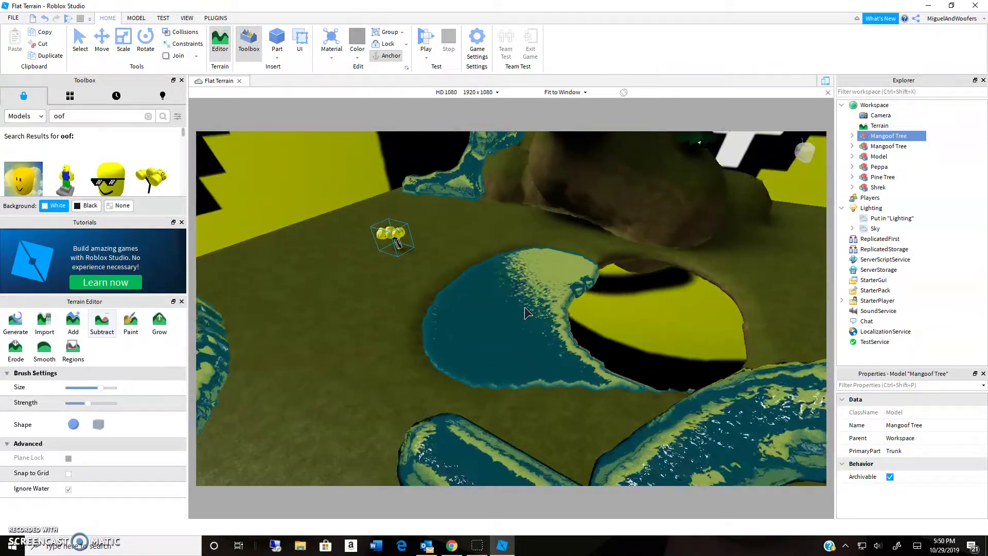
- Carve the pit wider with the Subtract brush, toward the Mangoof Tree and on the opposite side
left_click_drag(461, 274, 443, 296)
right_click_drag(444, 295, 447, 290)
left_click(559, 266)
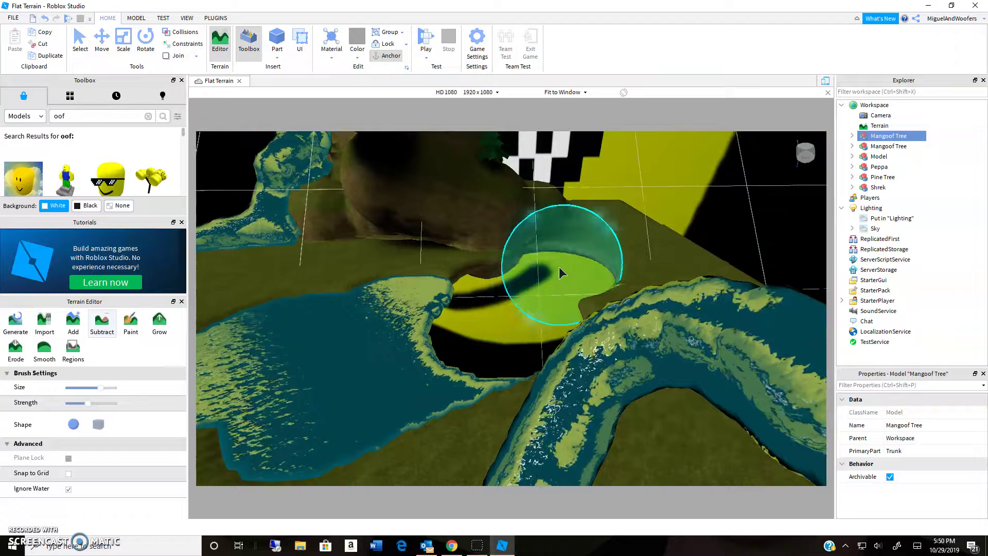
scroll(559, 267, "down", 6)
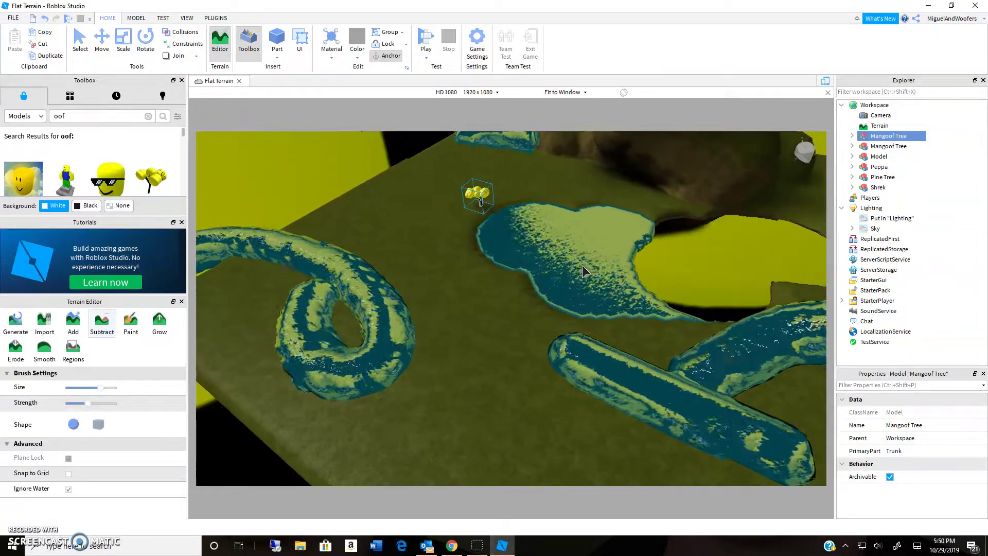
scroll(582, 266, "up", 3)
- Fill the open hole beside the pool with mounds of grass terrain using the Add brush
left_click(73, 322)
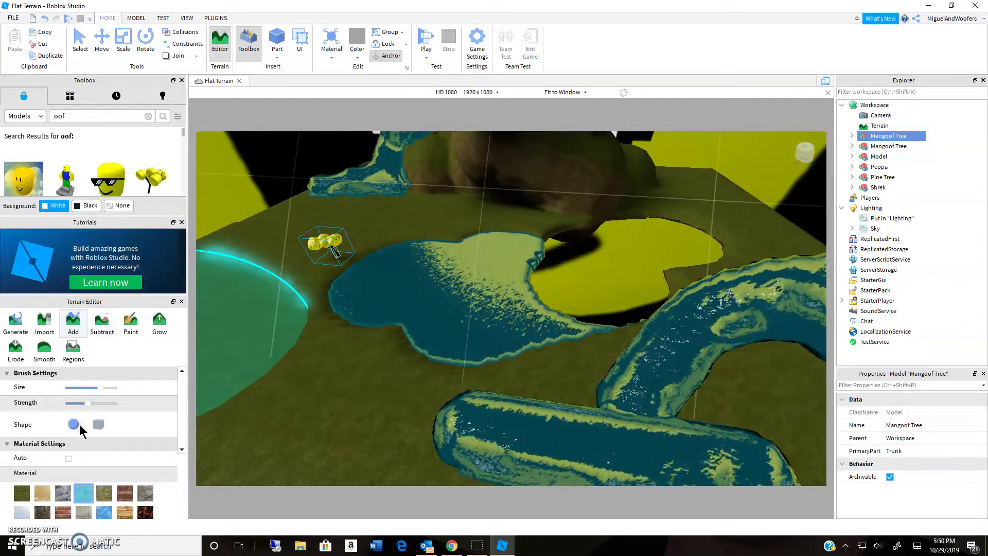
left_click(22, 493)
left_click_drag(581, 234, 564, 292)
key("d")
left_click(563, 287)
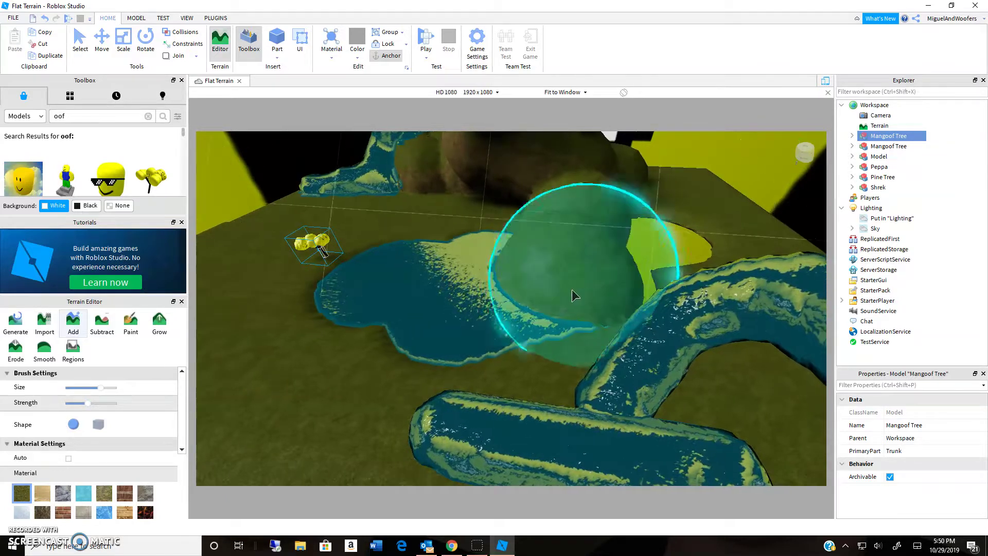
key("a")
right_click_drag(582, 263, 642, 229)
left_click_drag(642, 229, 626, 311)
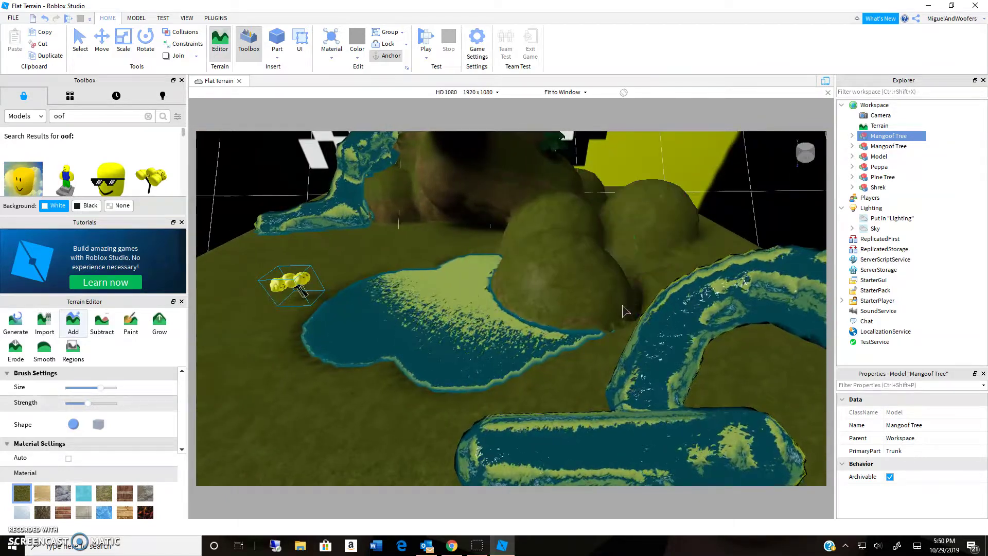
key("s")
key("a")
right_click_drag(653, 284, 650, 326)
scroll(650, 327, "up", 3)
scroll(650, 326, "down", 4)
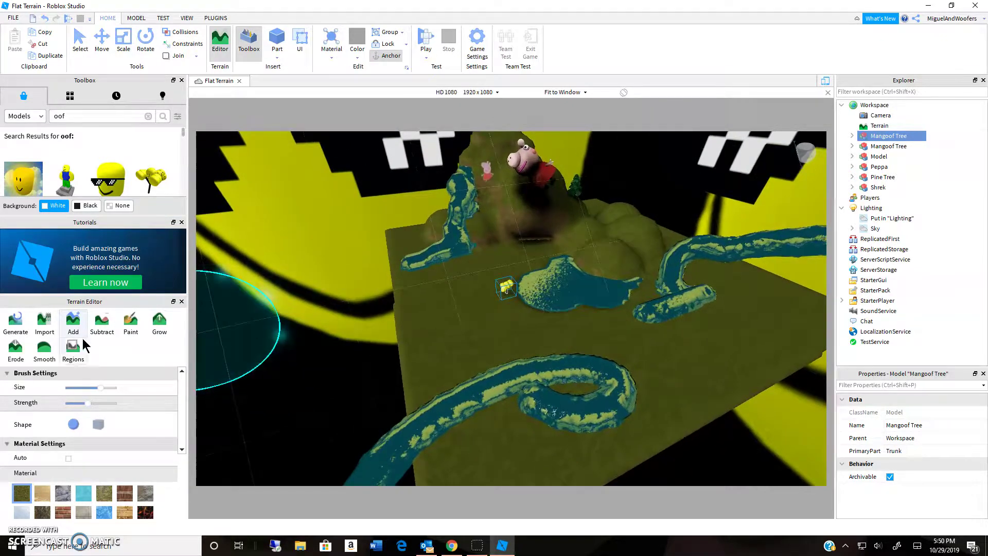
- Search the model library for meme and insert the Trump particle emitter onto the terrain
double_click(61, 117)
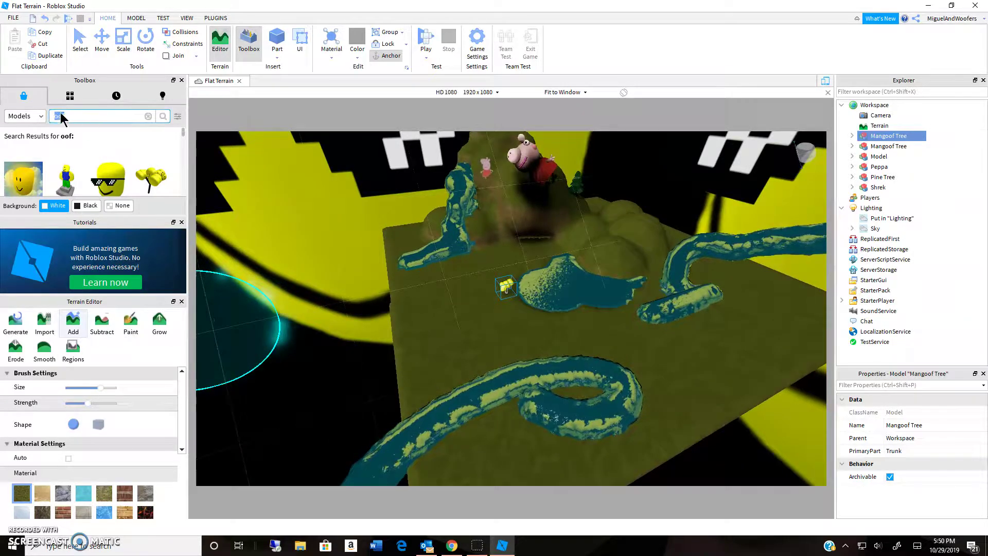
key("BackSpace")
type("meme")
key("Return")
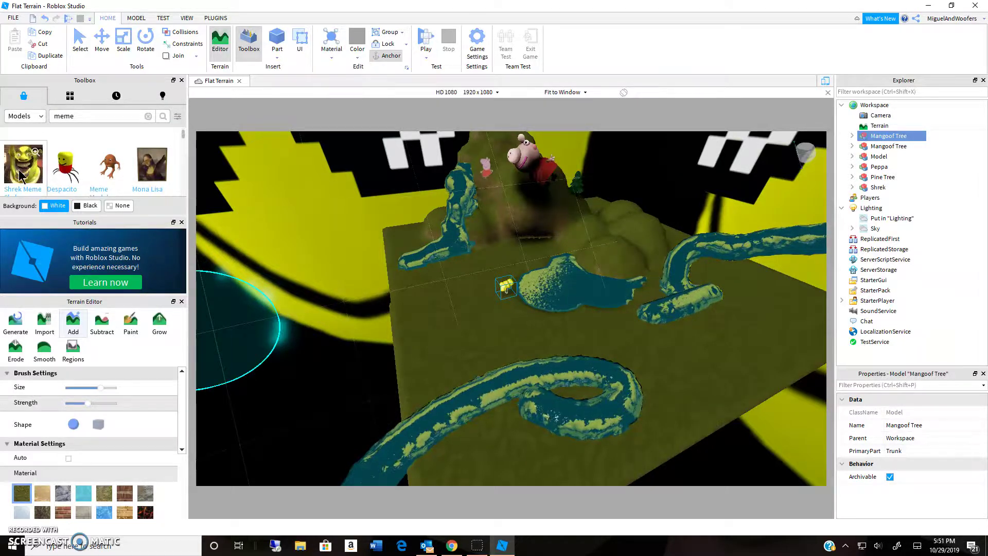
scroll(81, 164, "down", 1)
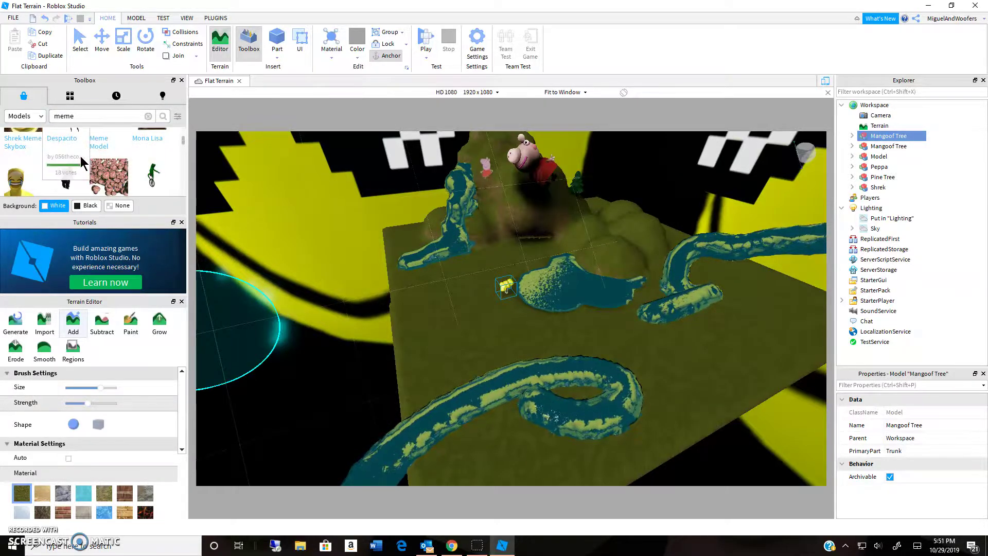
scroll(81, 157, "down", 1)
left_click(115, 154)
scroll(571, 227, "down", 3)
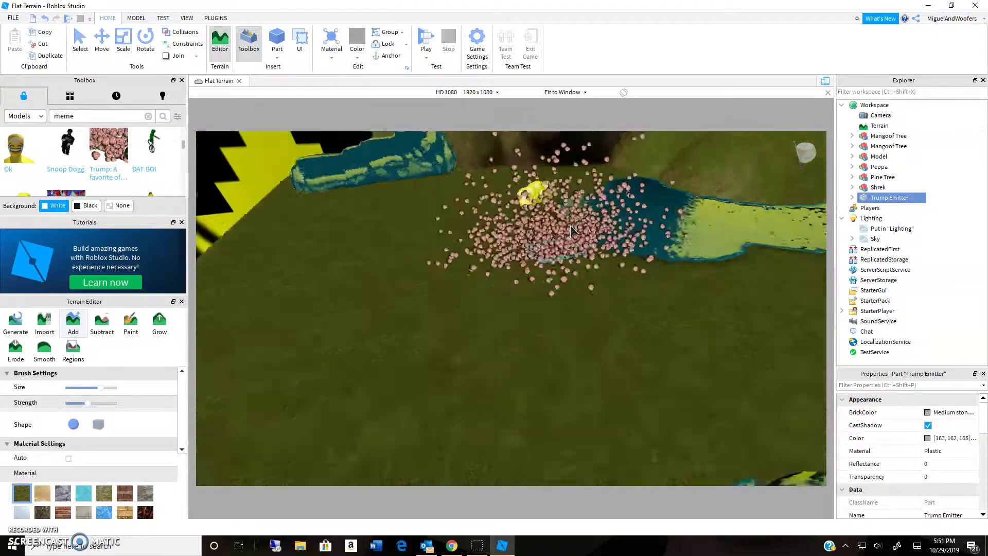
scroll(571, 227, "down", 5)
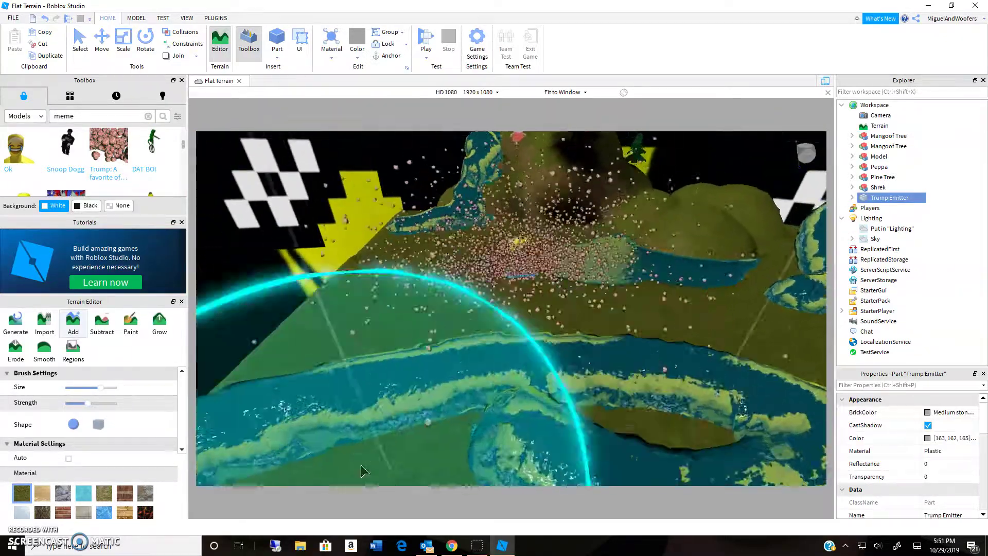
- Stop terrain editing and move the Trump emitter across the flat ground beside the Mangoof Tree
left_click(70, 331)
scroll(386, 208, "down", 2)
right_click(386, 206)
left_click(458, 206)
scroll(491, 262, "up", 3)
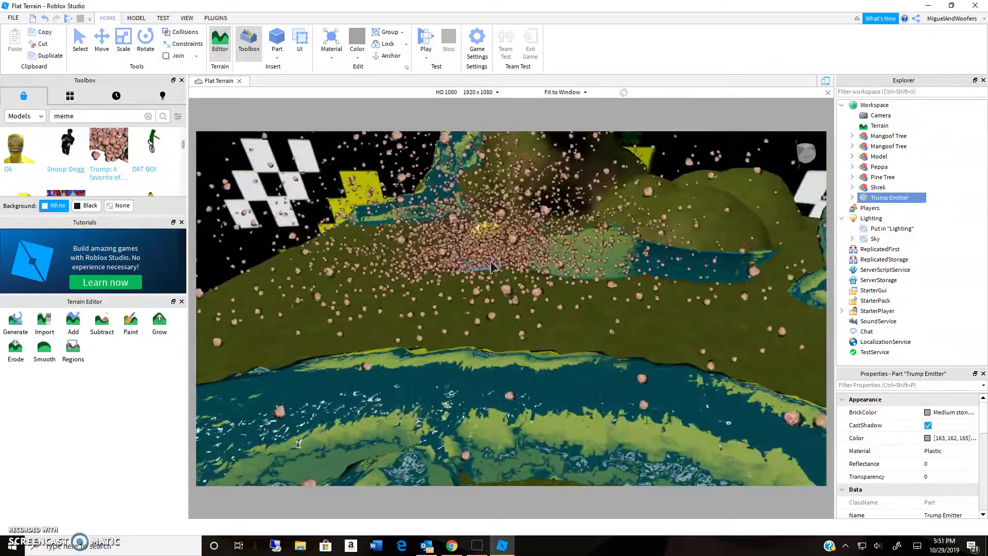
scroll(491, 265, "up", 6)
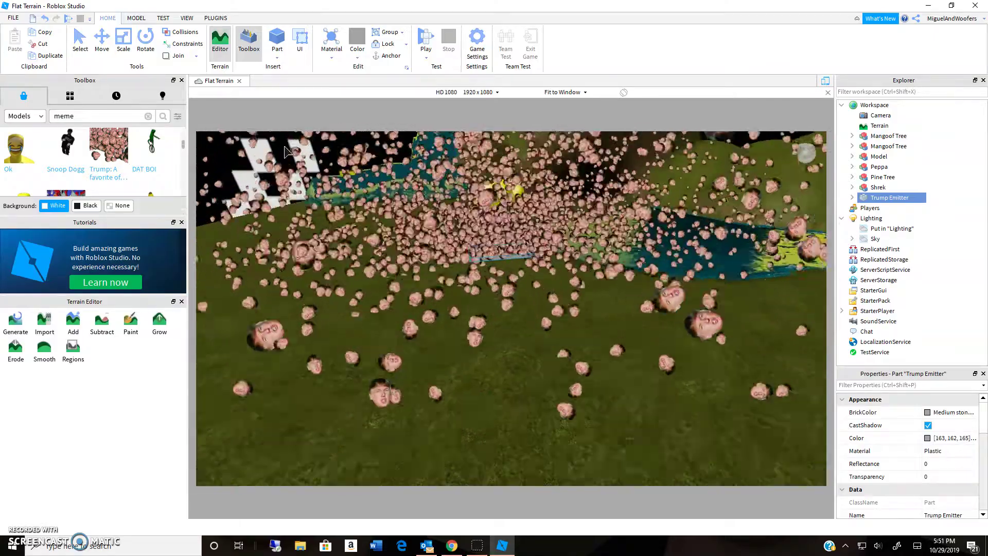
left_click(79, 44)
scroll(501, 256, "down", 10)
right_click_drag(477, 220, 478, 229)
scroll(478, 225, "up", 6)
left_click_drag(484, 281, 601, 304)
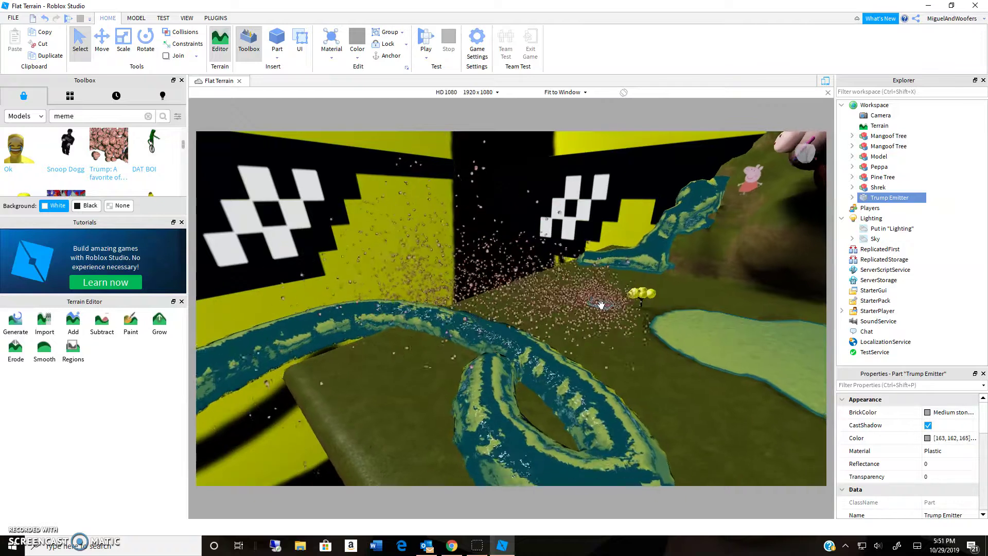
scroll(601, 305, "down", 10)
right_click_drag(602, 305, 601, 305)
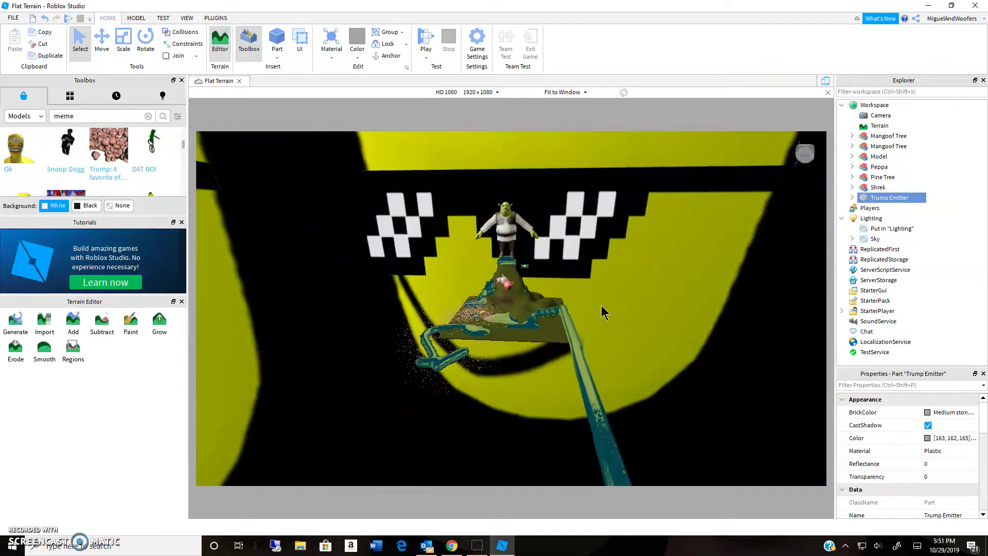
- Start publishing the Flat Terrain place to Roblox as a new place and clear its default name
scroll(601, 306, "up", 4)
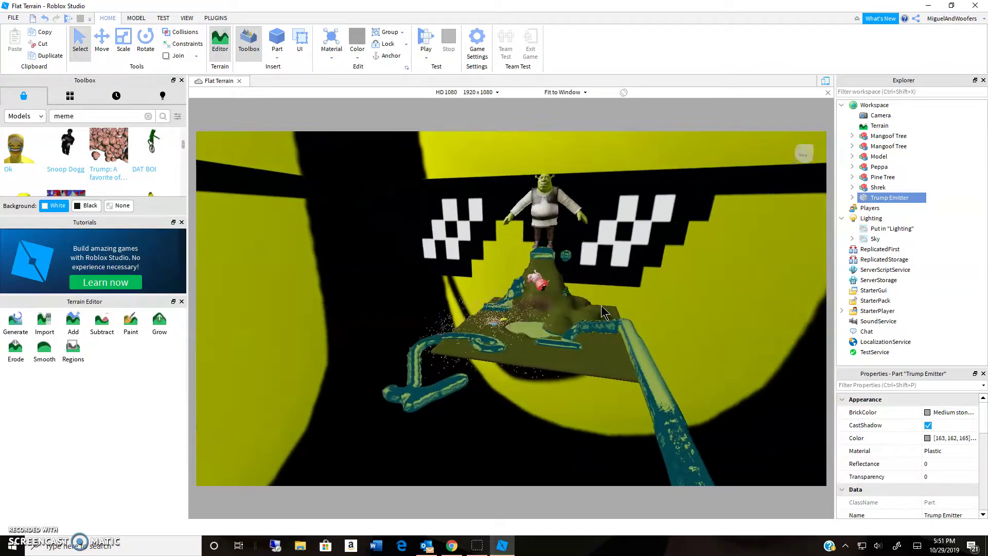
left_click(13, 21)
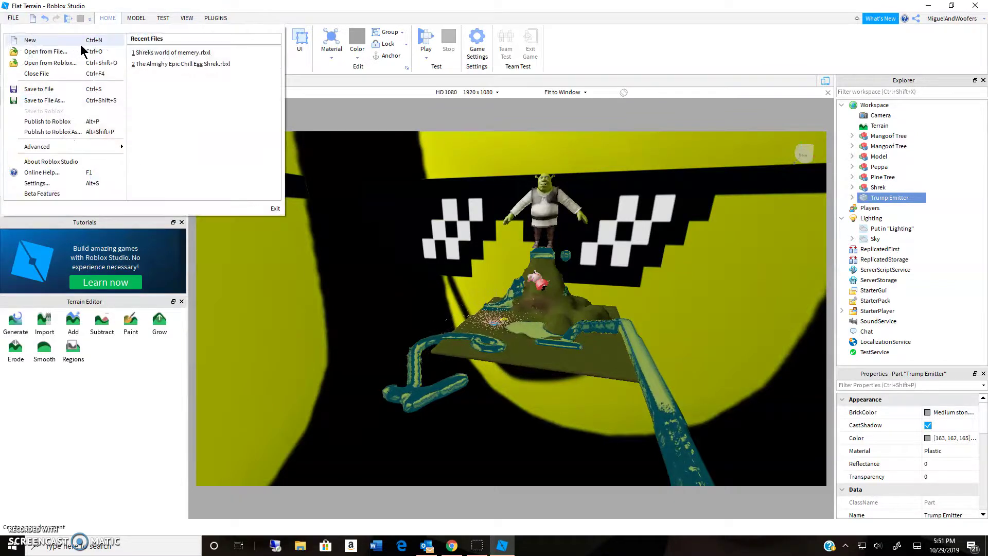
left_click(50, 123)
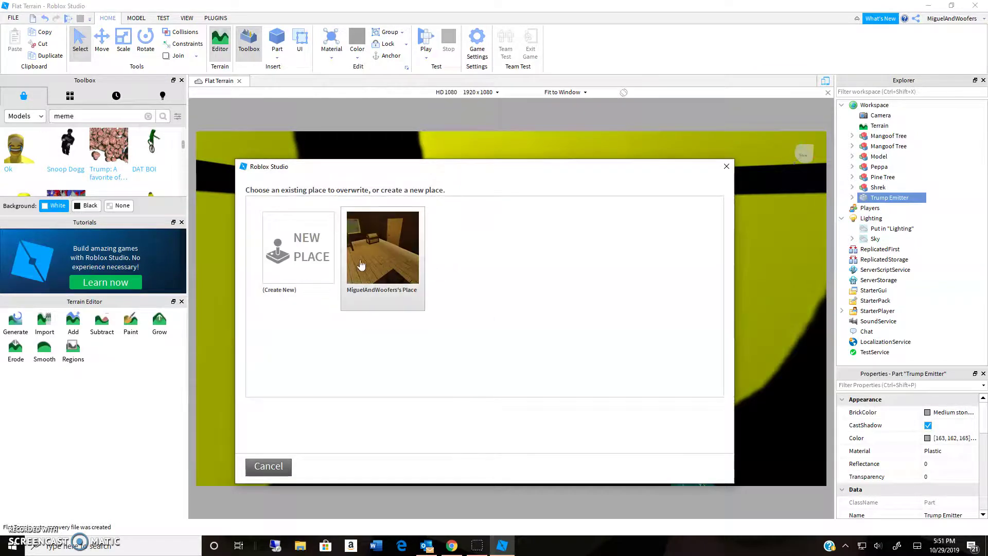
left_click(311, 272)
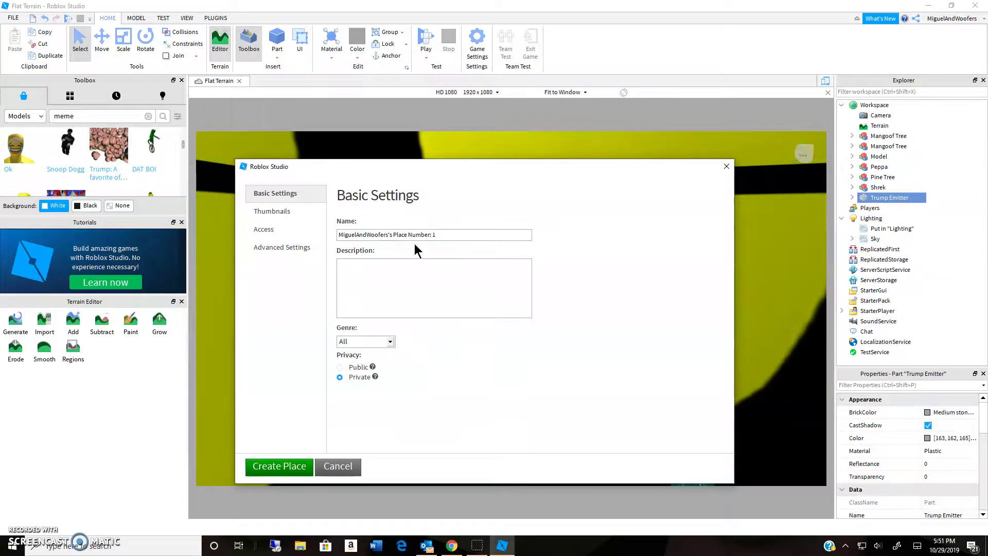
left_click_drag(435, 240, 314, 253)
key("BackSpace")
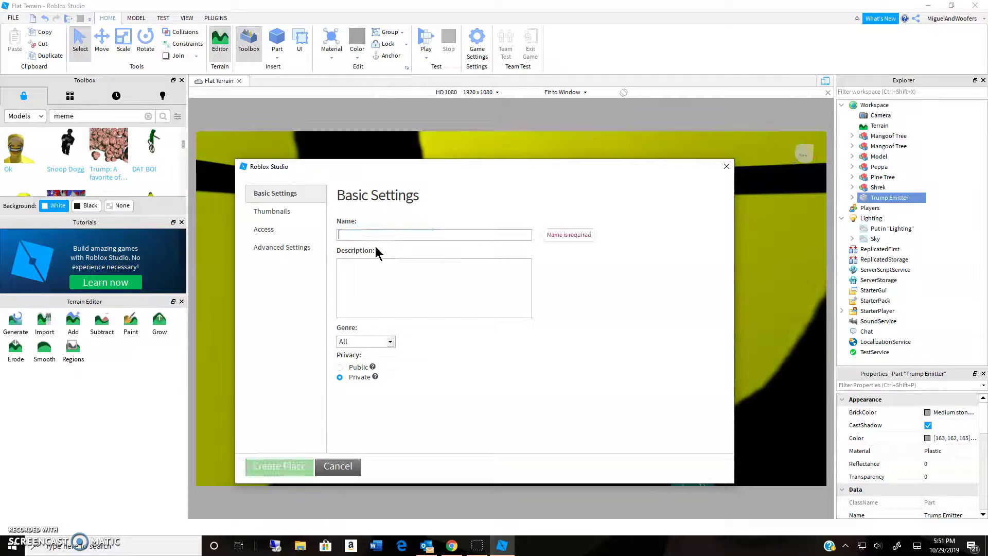
type("Join this game f")
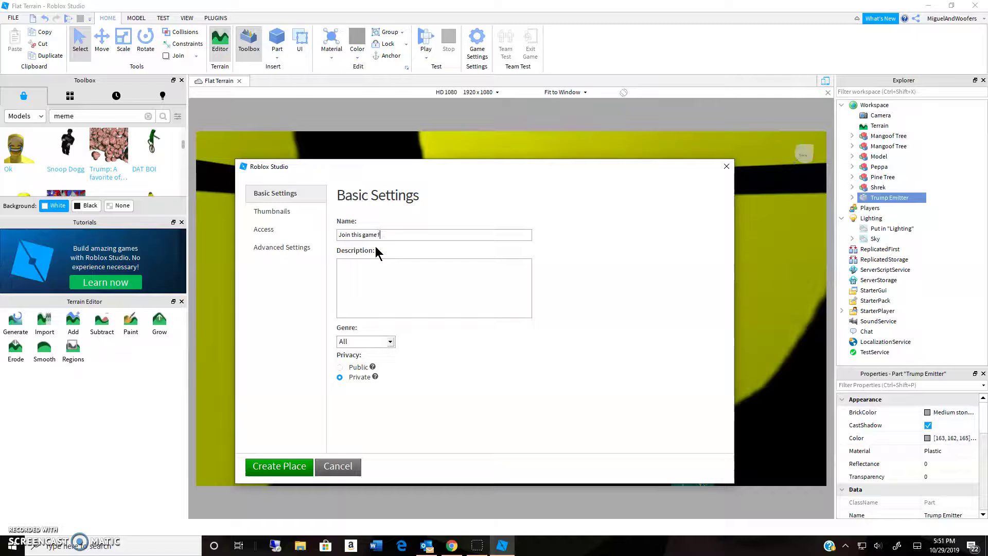
type("o")
key("BackSpace")
key("BackSpace")
key("BackSpace")
key("BackSpace")
key("BackSpace")
key("BackSpace")
key("BackSpace")
key("BackSpace")
key("BackSpace")
key("BackSpace")
key("BackSpace")
key("BackSpace")
key("BackSpace")
key("BackSpace")
key("BackSpace")
key("BackSpace")
key("BackSpace")
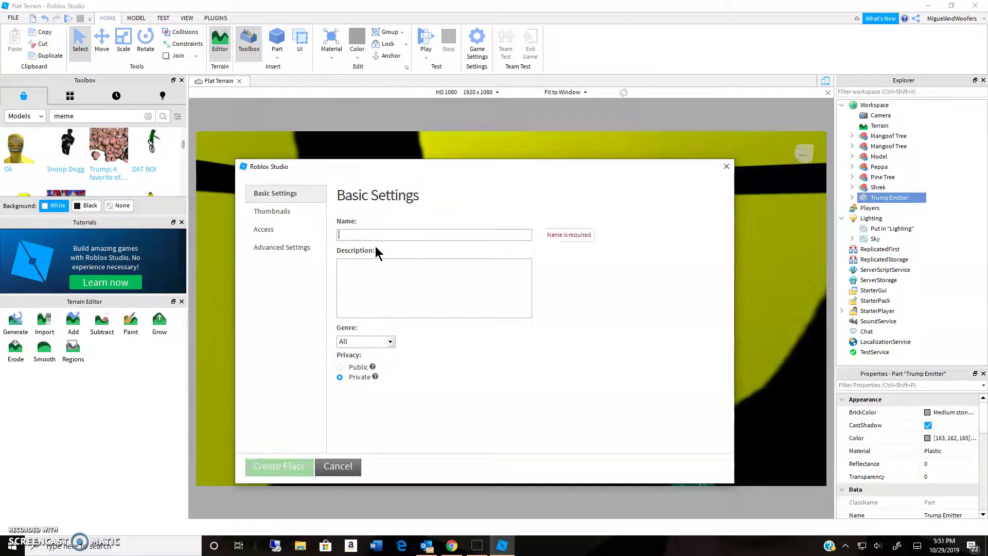
- Name the new place DESPACITO 2, create it, and continue past the completed upload
type("D")
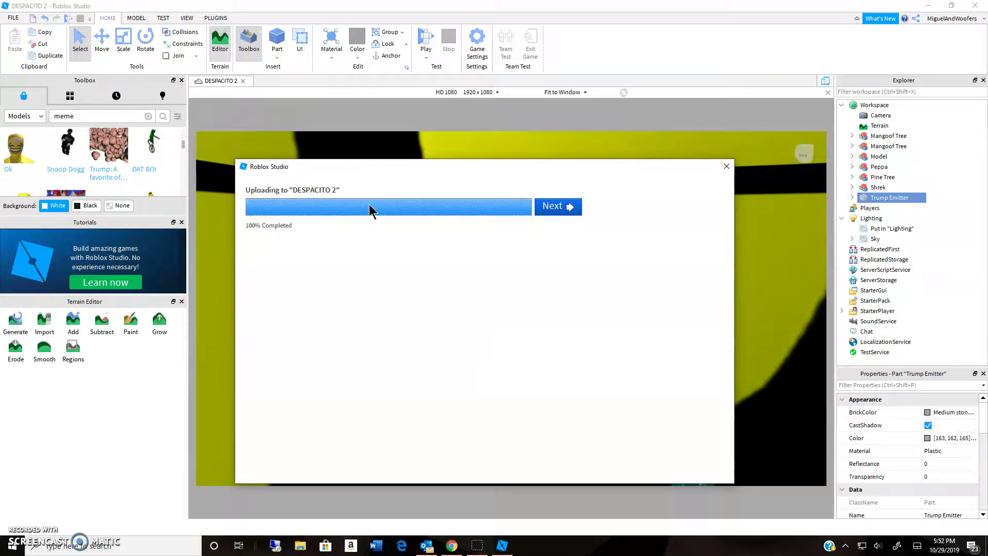
left_click(552, 208)
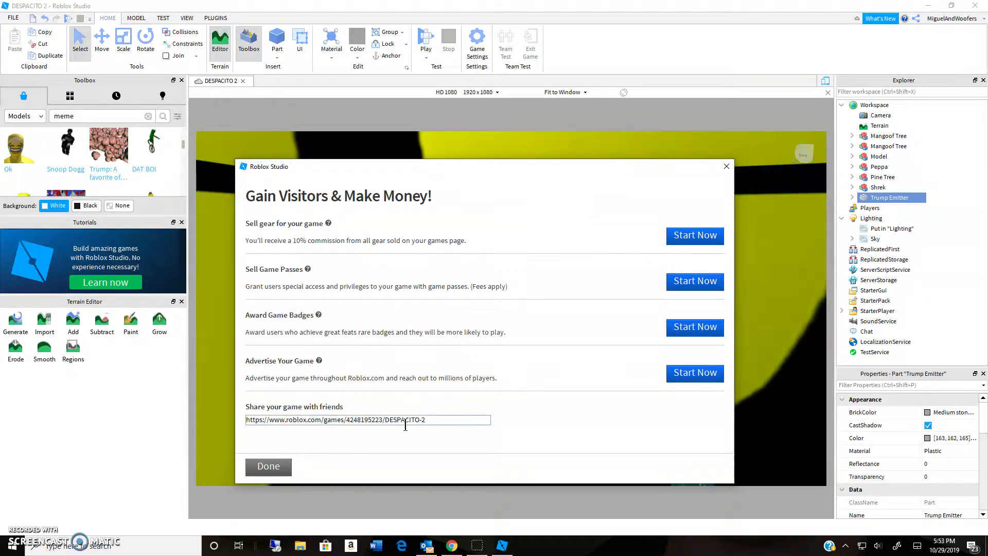
- Copy the full link for sharing the published game with friends
left_click_drag(430, 420, 239, 422)
right_click(252, 421)
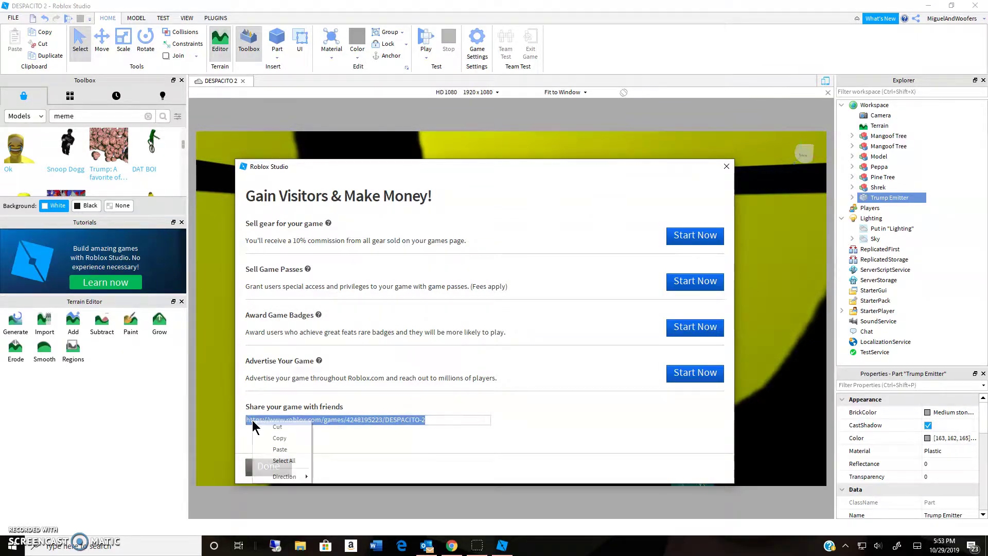
left_click(282, 448)
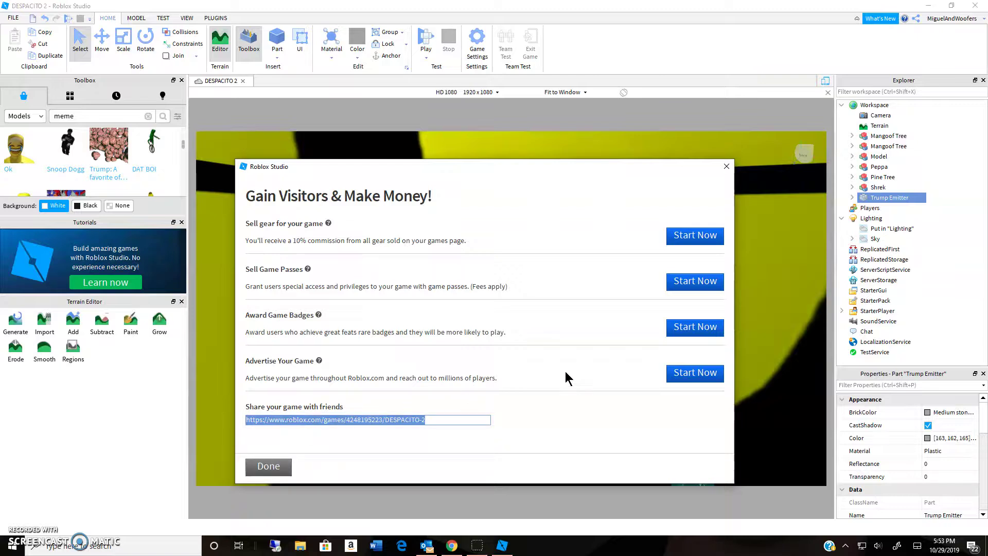
- Start advertising the game and upload a picture file as a user ad with a name ending in "a good YouTube channel"
left_click(675, 378)
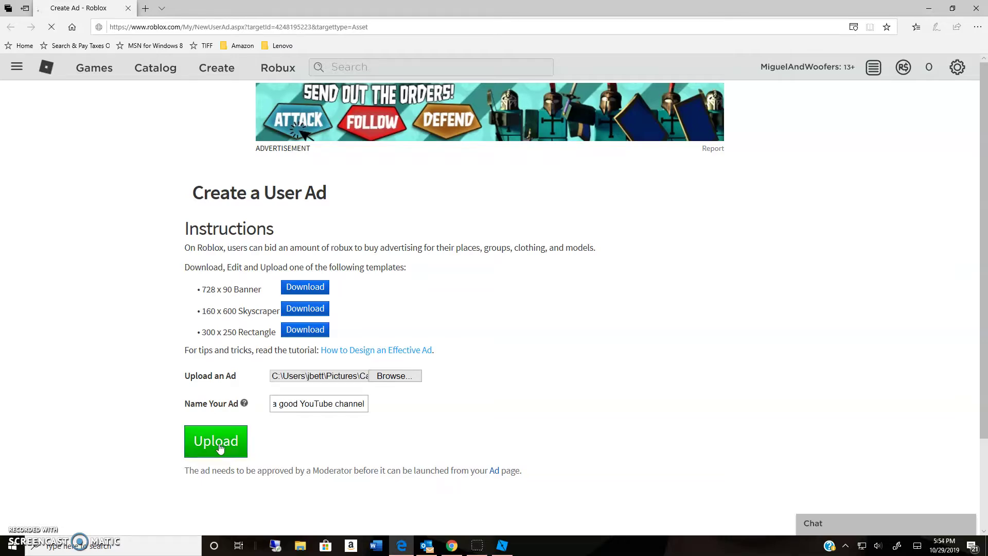
left_click(219, 444)
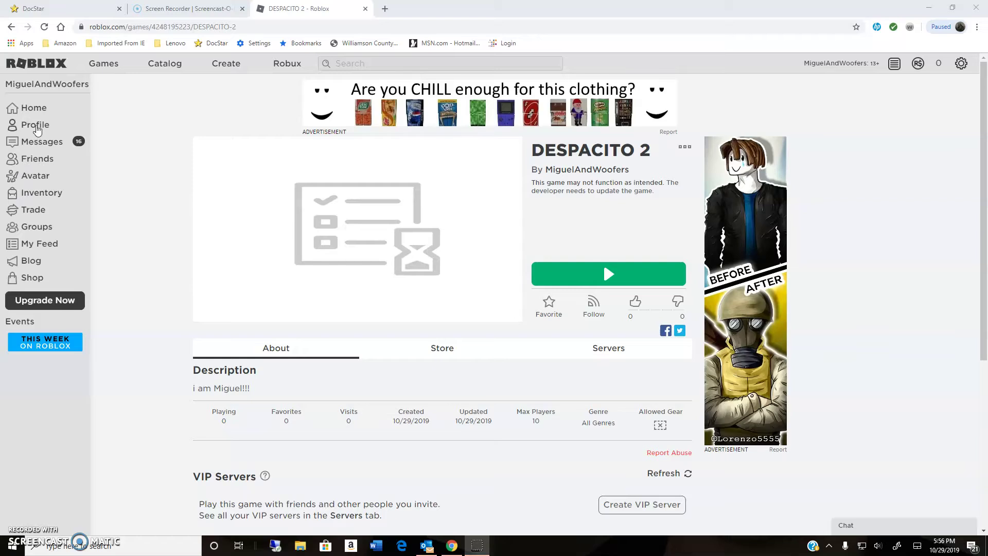
- Find DESPACITO 2 among the games in the profile's creations and open its game page
left_click(35, 125)
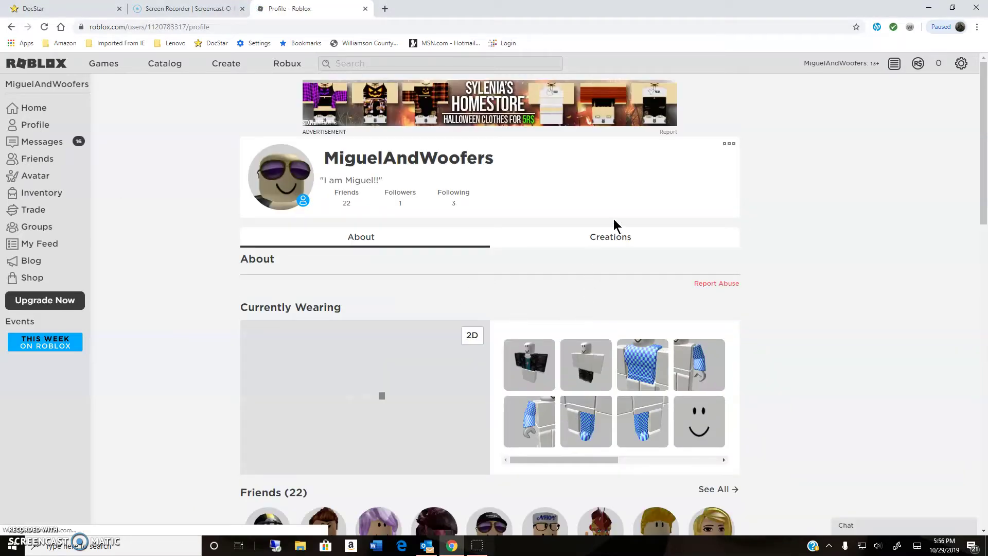
left_click(620, 232)
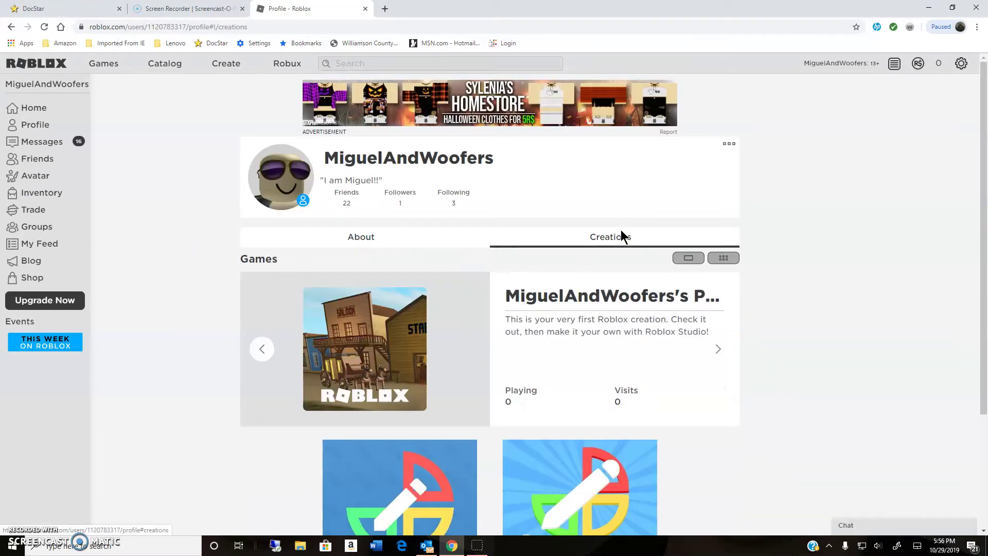
left_click(720, 350)
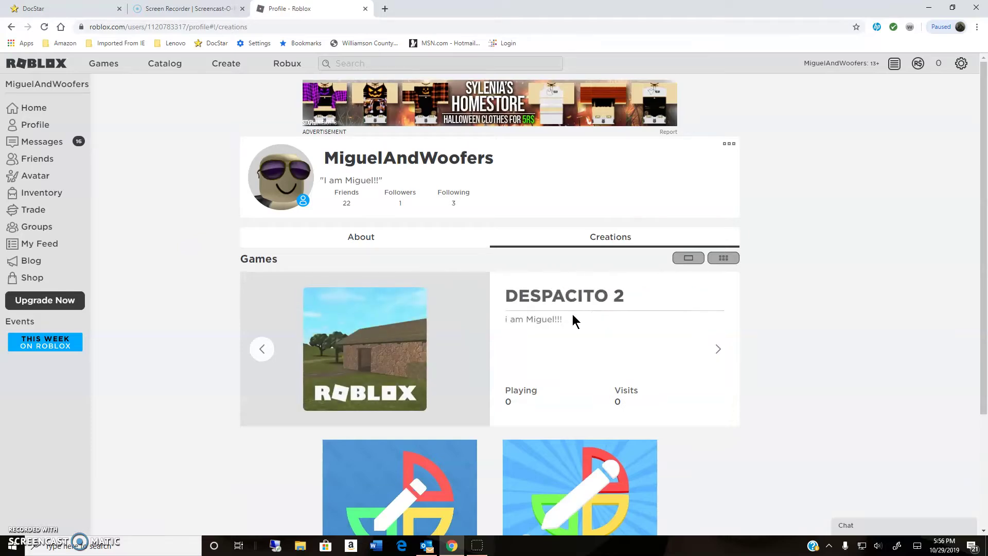
left_click(382, 333)
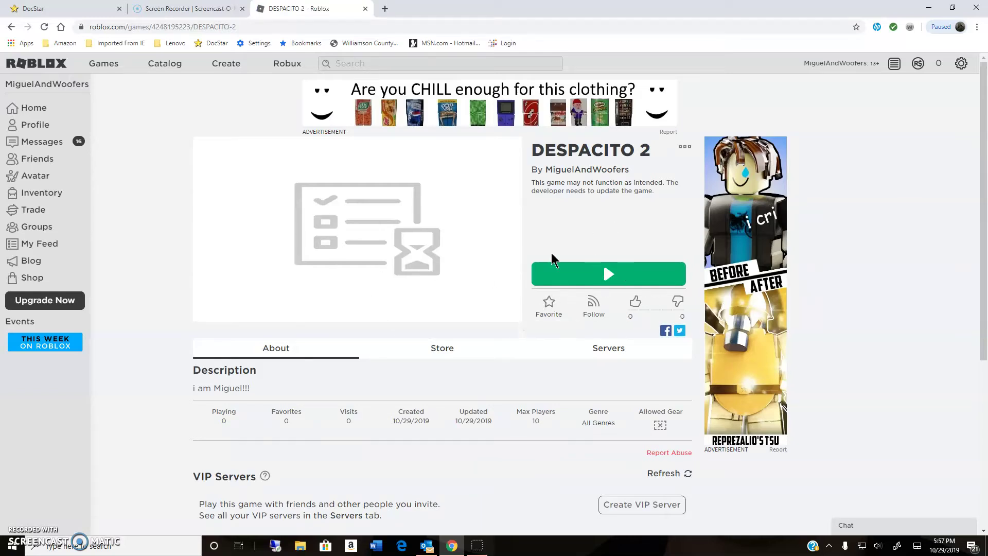
- Add DESPACITO 2 to the favorites and try to give the game a thumbs-up
left_click(549, 303)
left_click(637, 303)
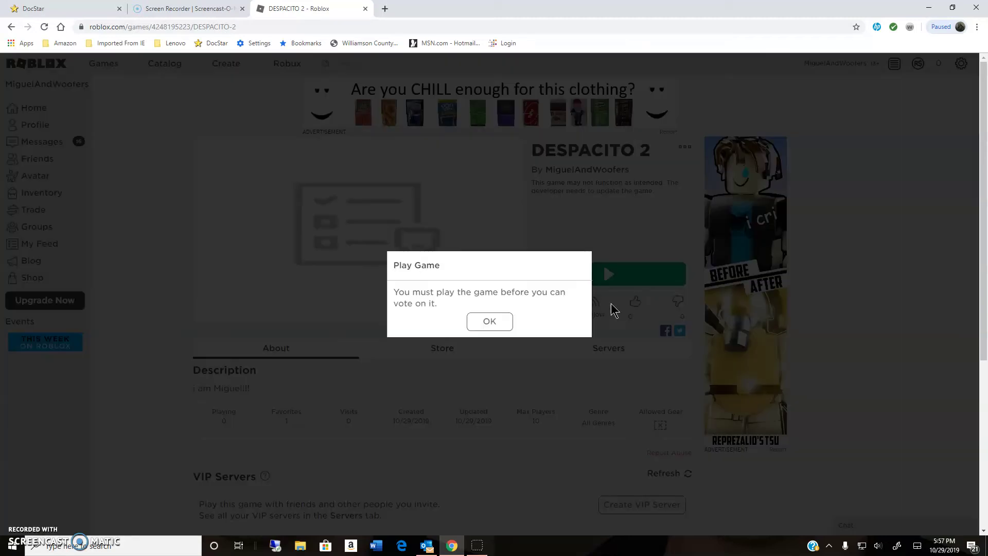
left_click(478, 320)
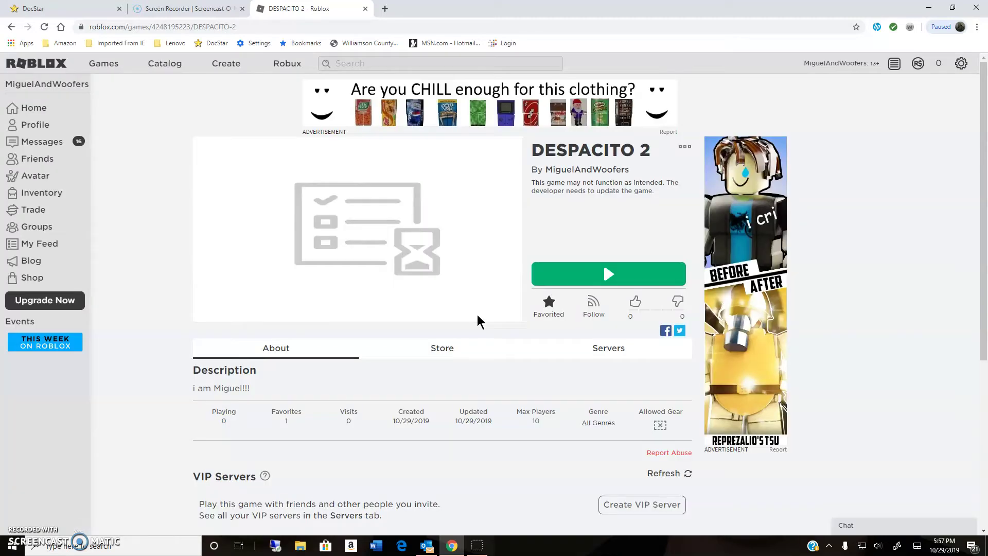